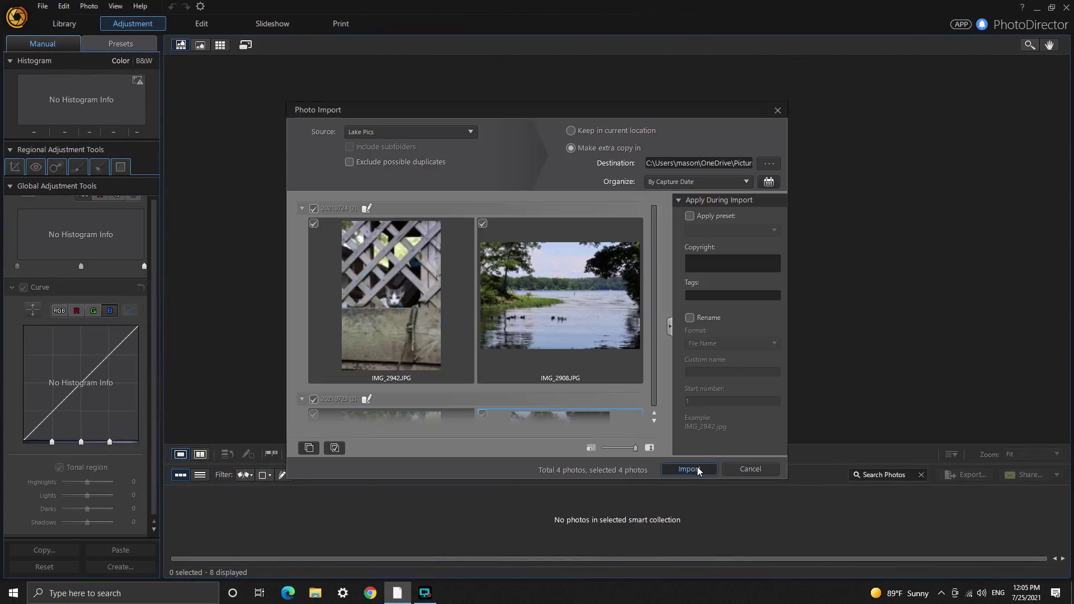
# - Choose the photo of the cat behind the lattice and set its RGB tone curve to Lights -2 and Darks -16
pyautogui.click(698, 467)
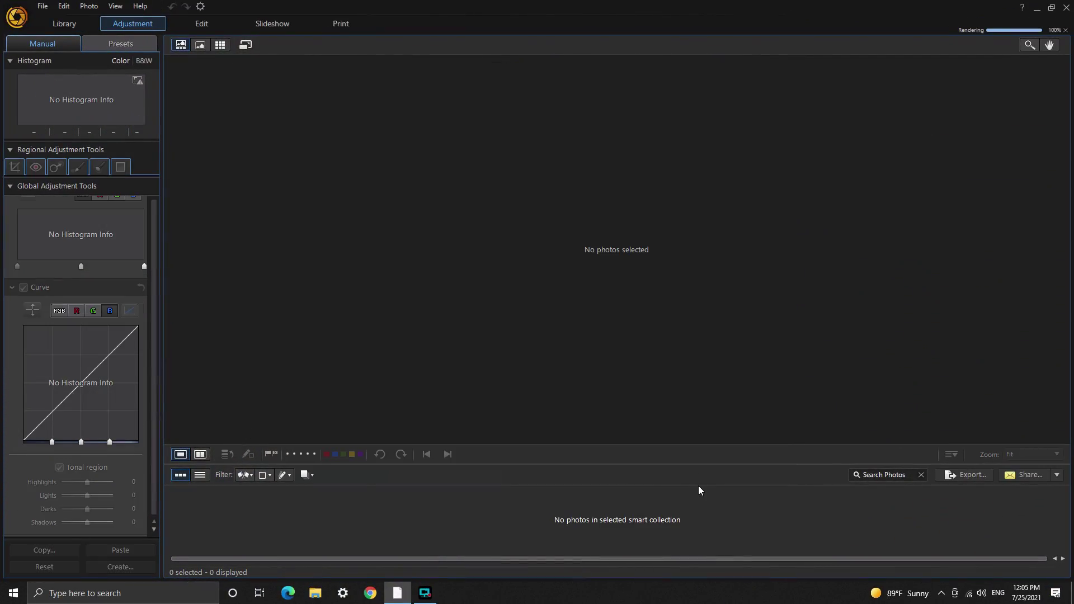
pyautogui.click(283, 522)
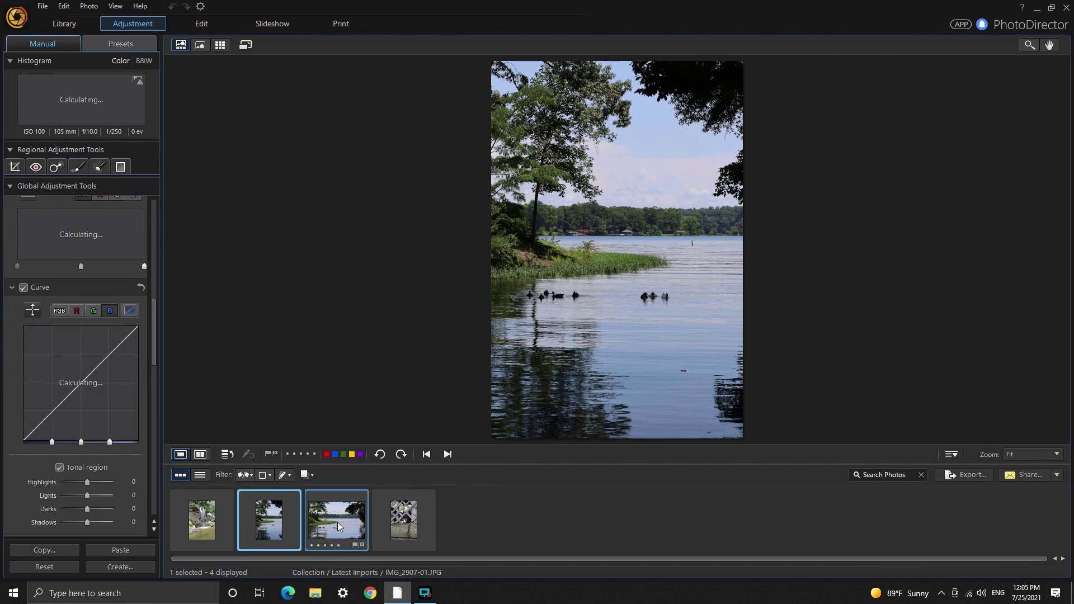
pyautogui.click(338, 522)
pyautogui.click(397, 533)
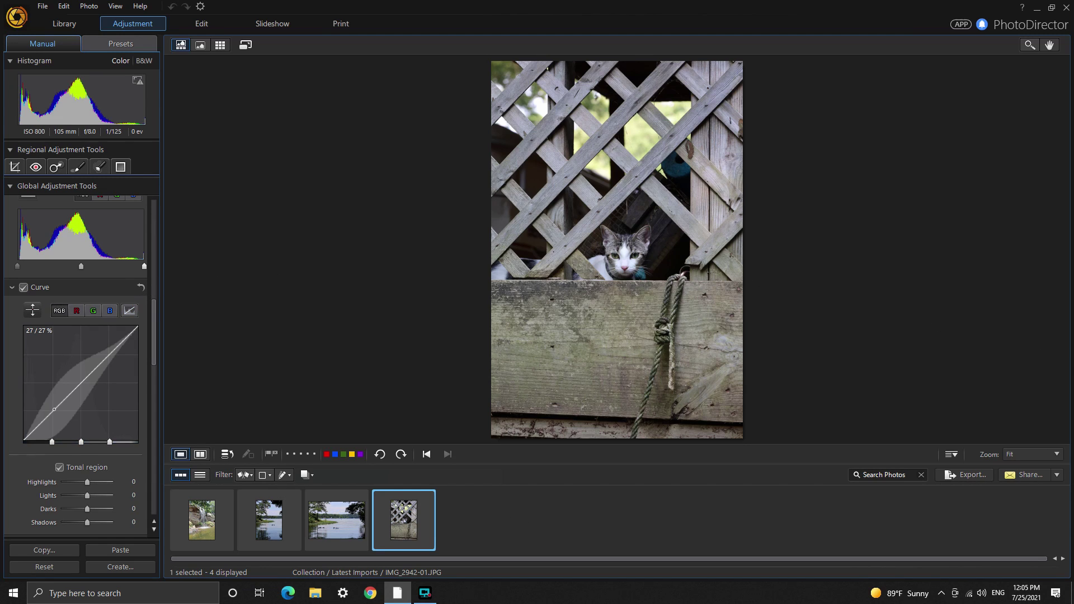
pyautogui.moveTo(54, 411)
pyautogui.mouseDown()
pyautogui.moveTo(54, 394)
pyautogui.moveTo(53, 410)
pyautogui.moveTo(102, 368)
pyautogui.mouseUp()
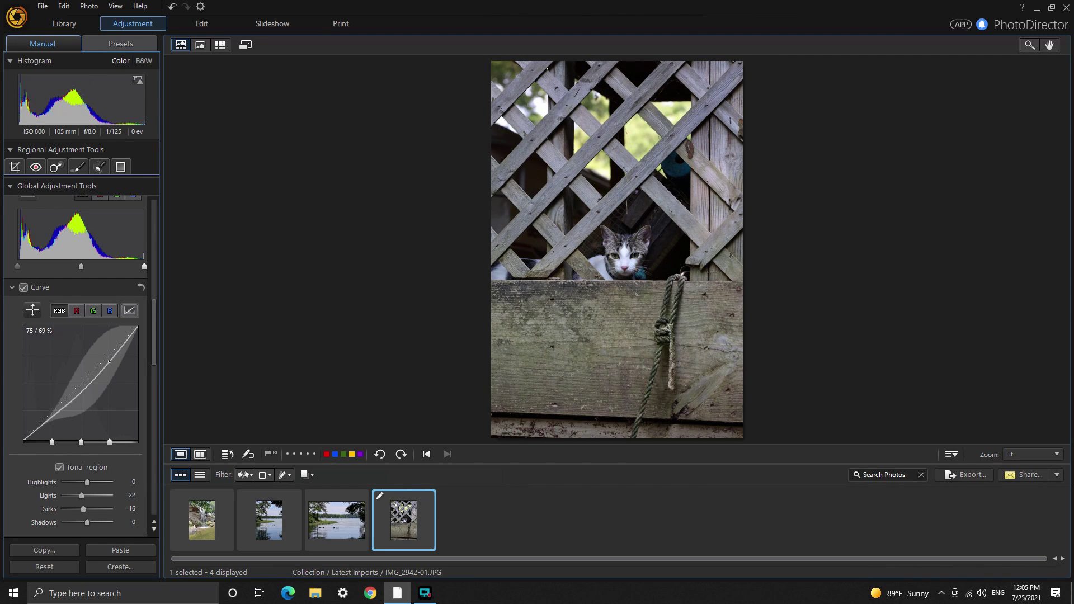
# - Shape the cat photo's red tone curve with Darks around -8 and Lights around 10
pyautogui.click(76, 311)
pyautogui.click(52, 416)
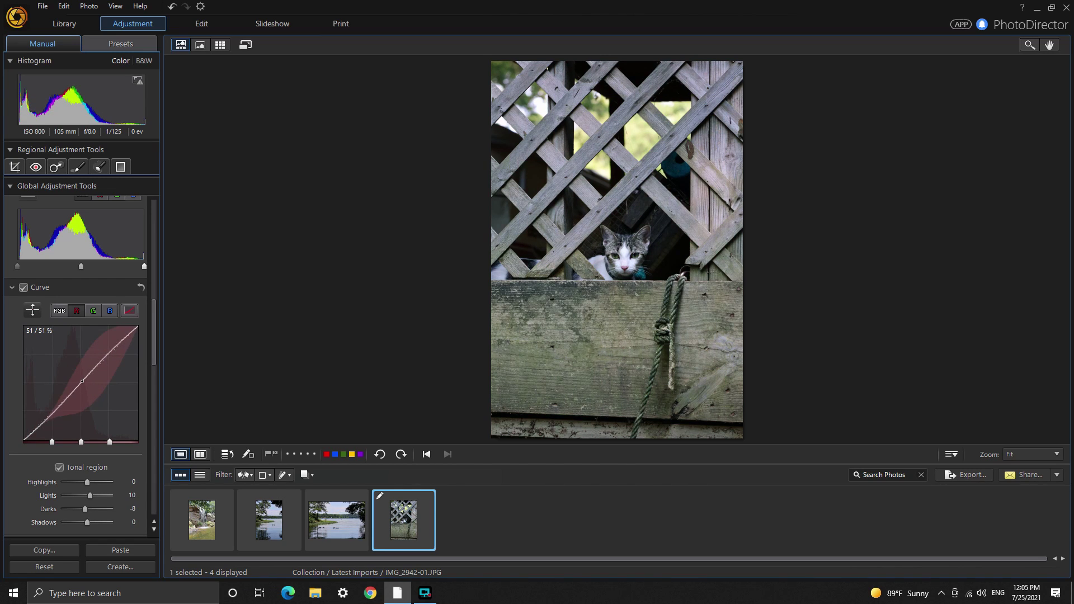
pyautogui.moveTo(82, 382); pyautogui.dragTo(108, 357)
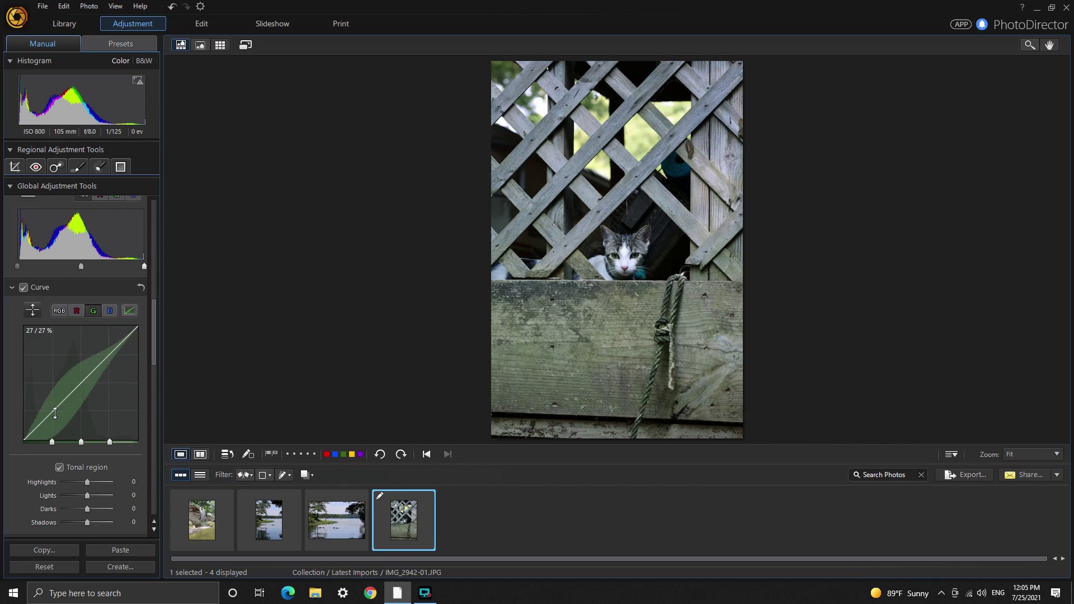
# - Adjust the cat photo's green curve to about Lights 4, Darks -2 and the blue curve to Lights 8, Darks -8
pyautogui.moveTo(55, 413); pyautogui.dragTo(54, 408)
pyautogui.moveTo(81, 381); pyautogui.dragTo(108, 354)
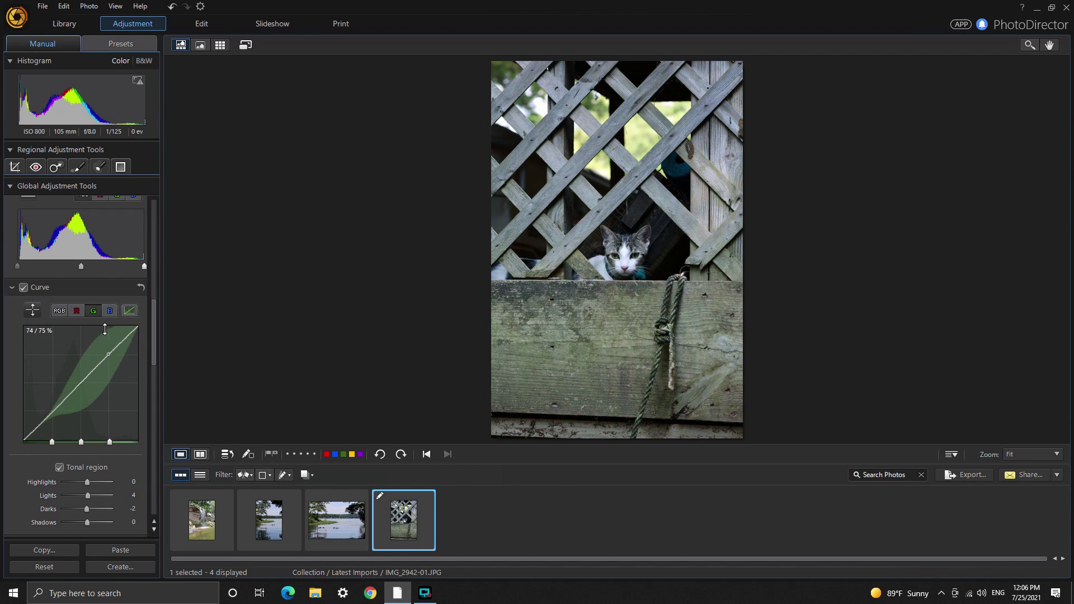
pyautogui.click(110, 310)
pyautogui.moveTo(52, 410); pyautogui.dragTo(110, 351)
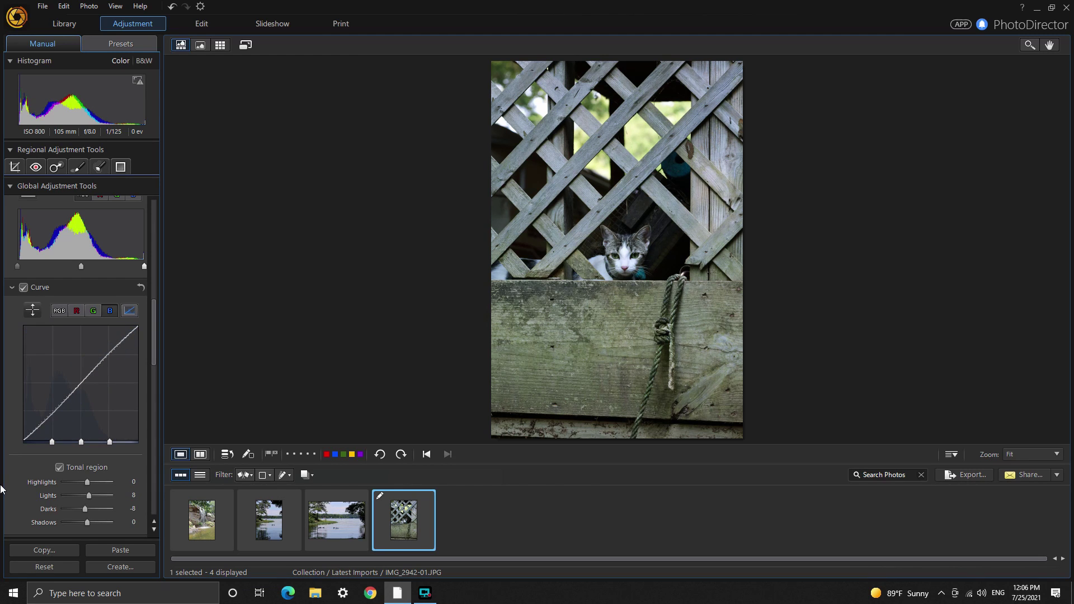
pyautogui.click(55, 311)
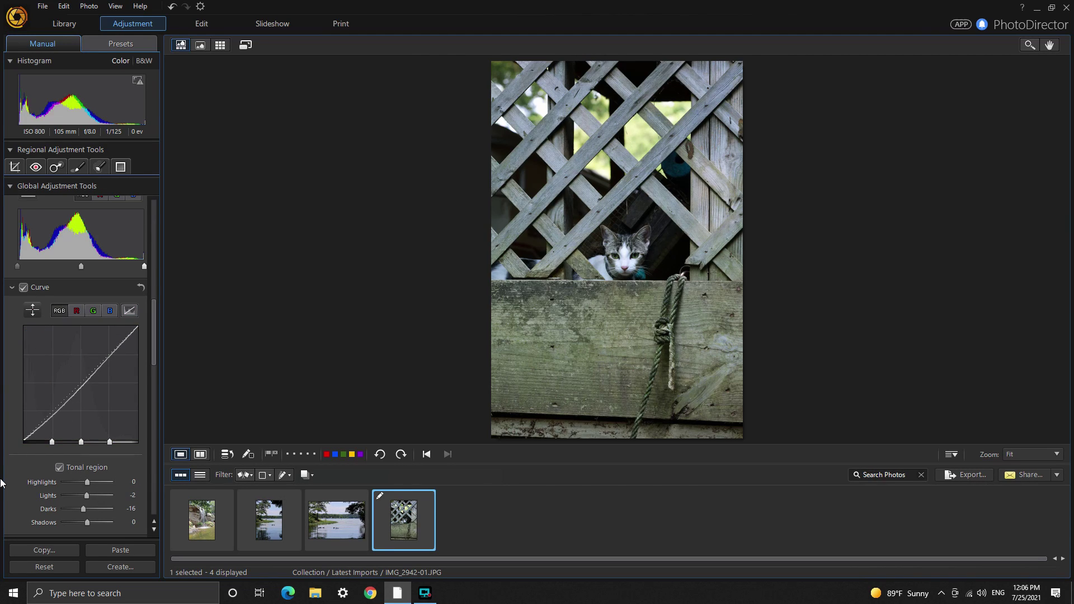
# - Set the cat photo's tone to Darkest -36, Dark -12, Midtone 12, Bright -10, Brightest 7 and Contrast 31
pyautogui.scroll(-15, 11, 461)
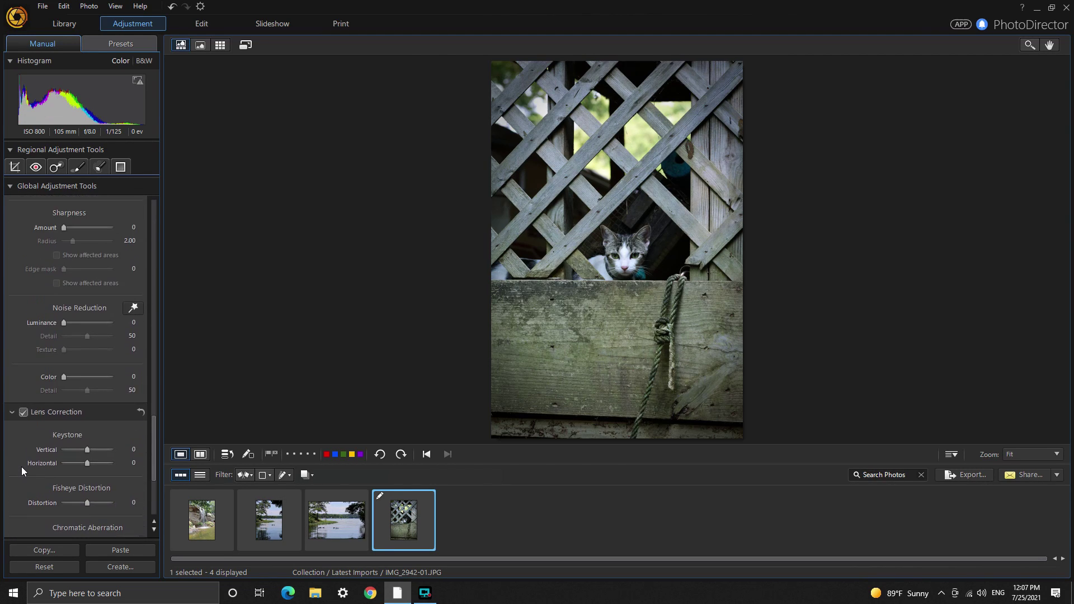
pyautogui.scroll(15, 21, 467)
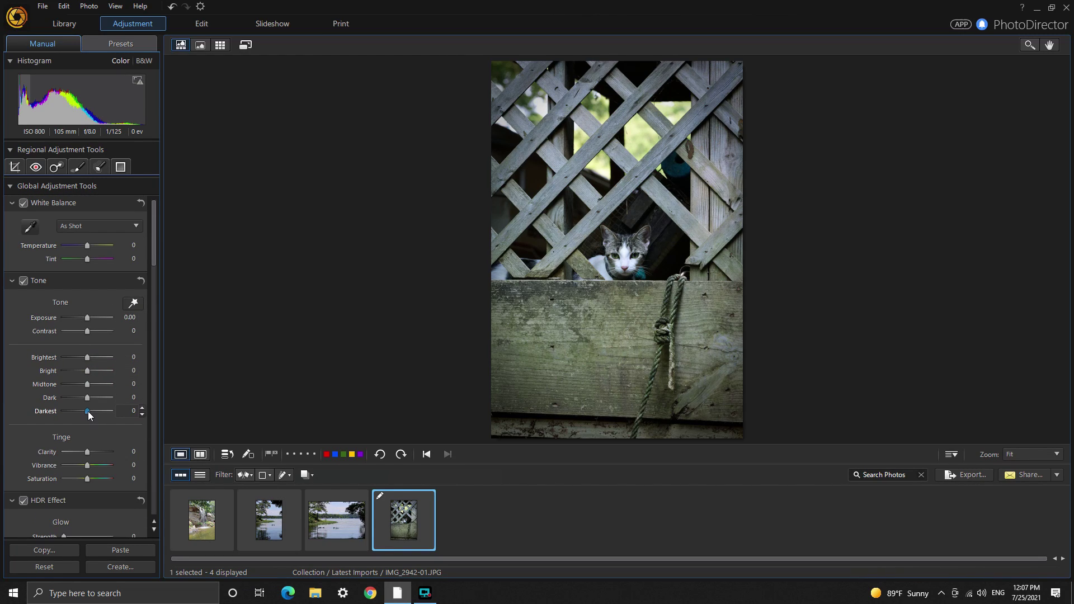
pyautogui.moveTo(89, 411)
pyautogui.mouseDown()
pyautogui.moveTo(65, 411)
pyautogui.moveTo(82, 412)
pyautogui.mouseUp()
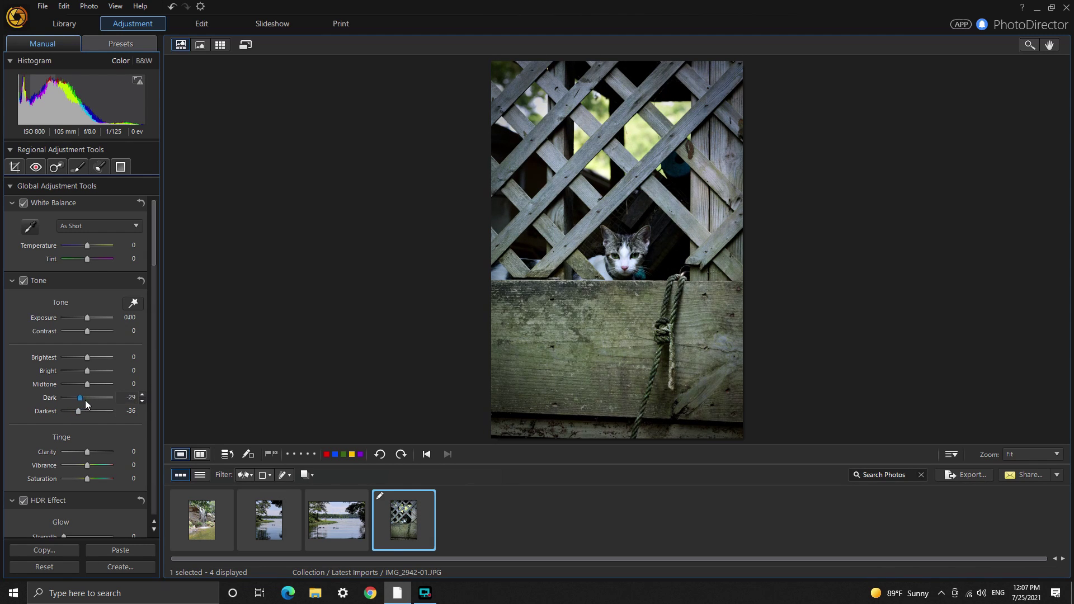
pyautogui.moveTo(86, 404)
pyautogui.mouseDown()
pyautogui.moveTo(97, 403)
pyautogui.moveTo(86, 401)
pyautogui.mouseUp()
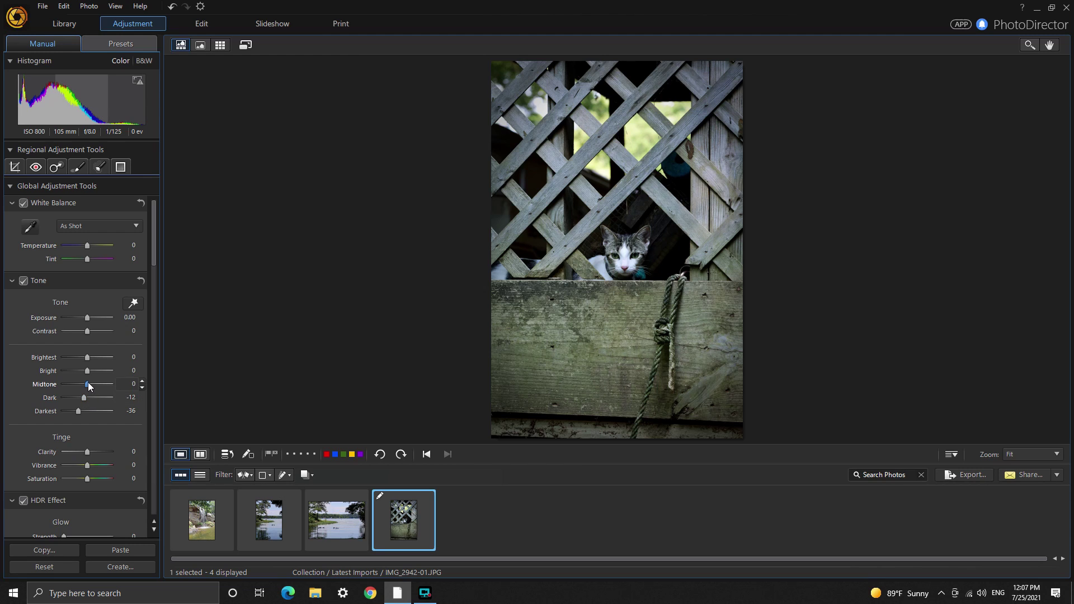
pyautogui.moveTo(87, 384); pyautogui.dragTo(93, 336)
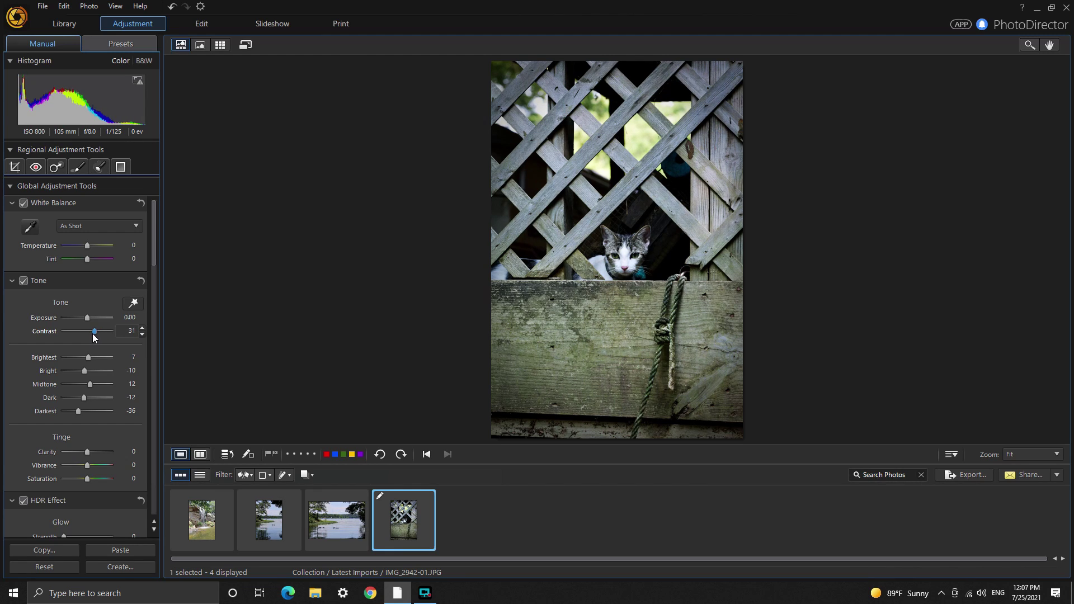
# - Adjust the cat photo's HSL saturation by sampling colors in the image, reaching Yellow 1, Green 8, Aqua 2 and Blue 12
pyautogui.scroll(-5, 66, 398)
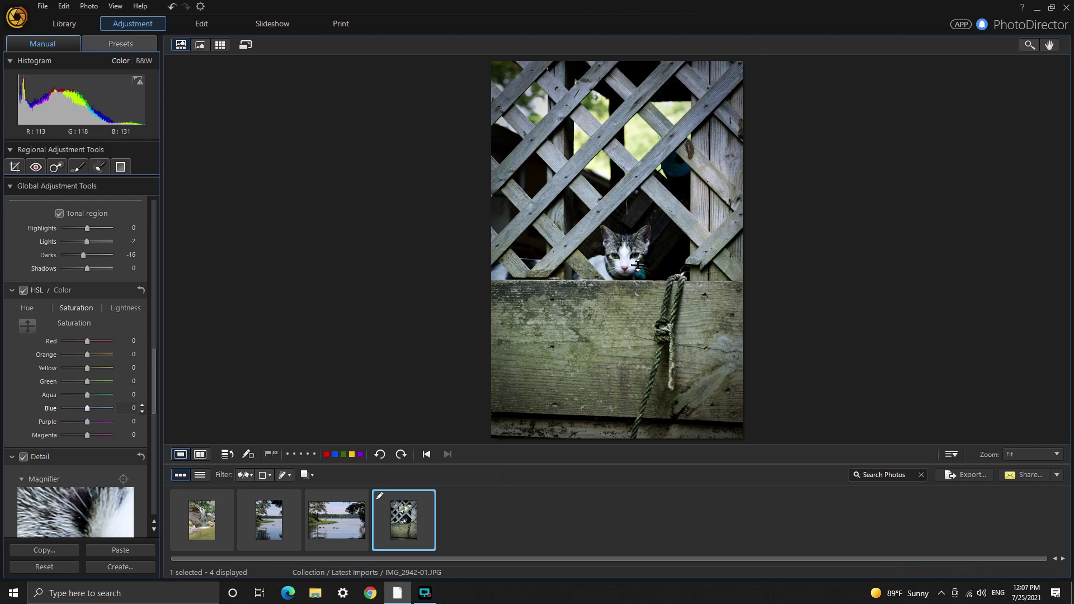
pyautogui.moveTo(635, 219); pyautogui.dragTo(635, 261)
pyautogui.moveTo(634, 241); pyautogui.dragTo(635, 251)
pyautogui.moveTo(525, 298); pyautogui.dragTo(525, 291)
pyautogui.press('Home')
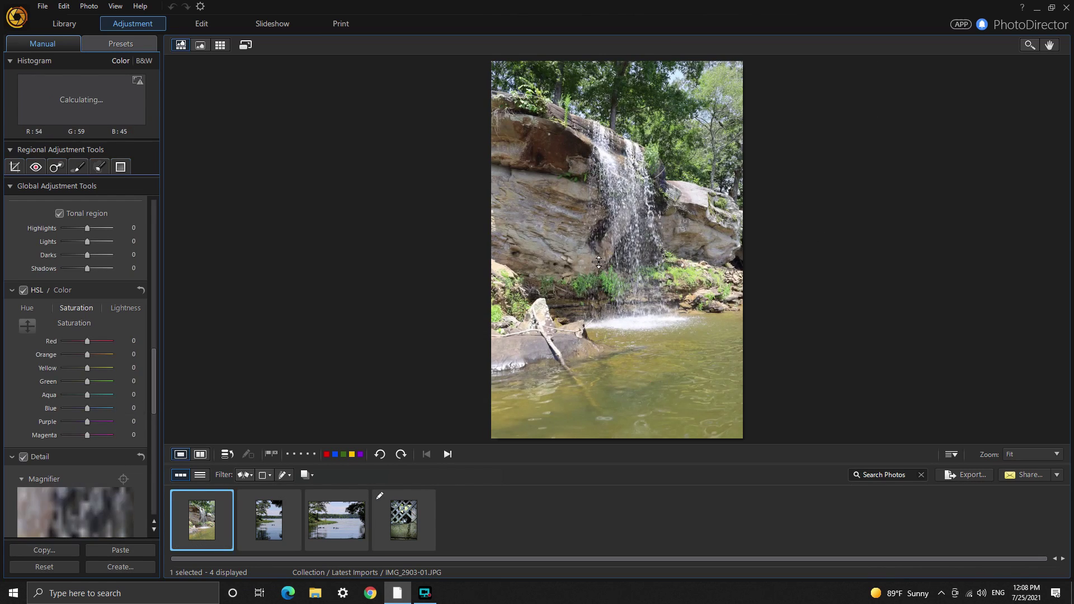
pyautogui.click(402, 536)
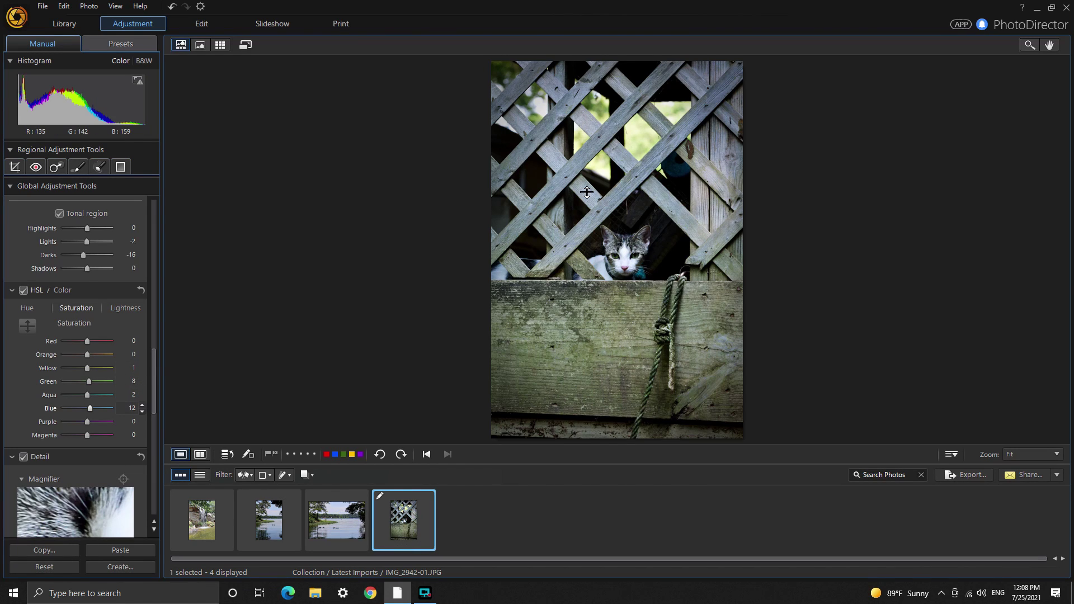
# - Select the waterfall photo and reshape its RGB tone curve, pulling the shadows down and adjusting the midtones and lights
pyautogui.press('Home')
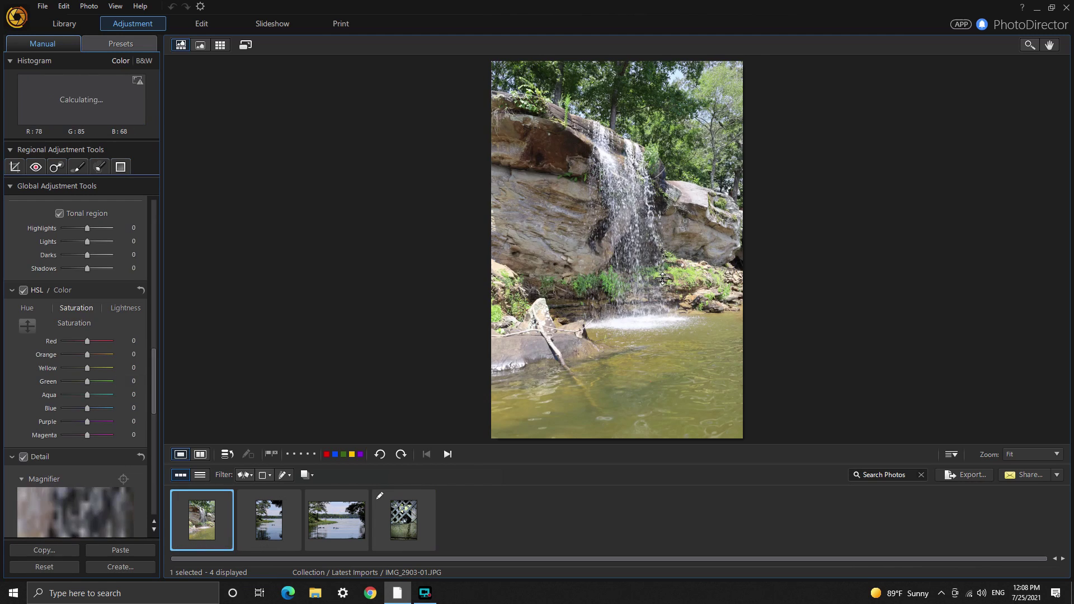
pyautogui.scroll(5, 56, 421)
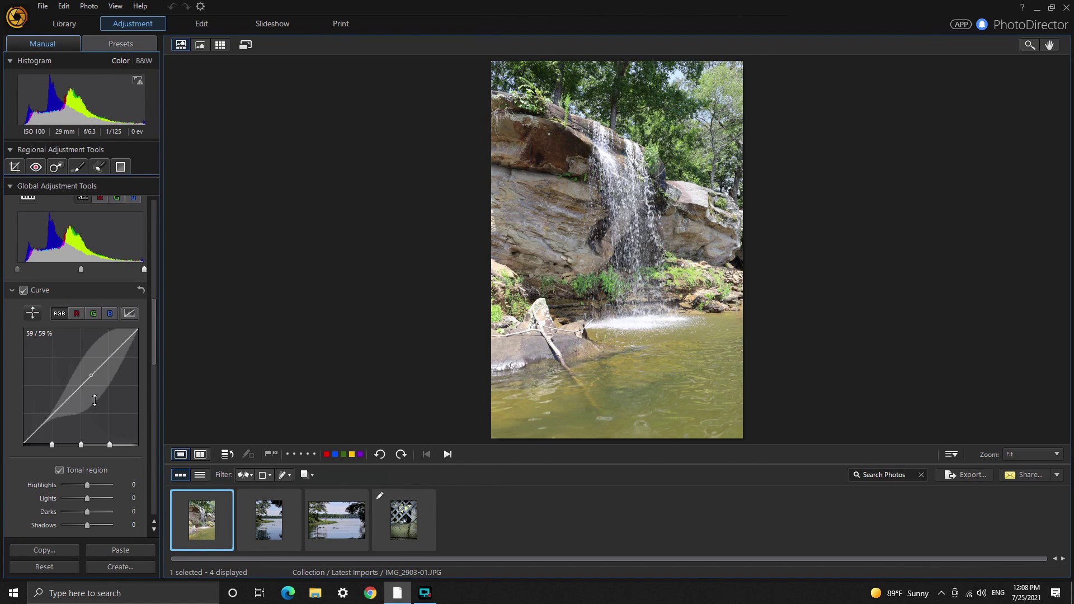
pyautogui.moveTo(53, 413); pyautogui.dragTo(53, 426)
pyautogui.moveTo(77, 386); pyautogui.dragTo(101, 359)
# - Fine-tune the waterfall photo's red tone curve, setting Darks to -4 and keeping Lights at 0
pyautogui.click(76, 313)
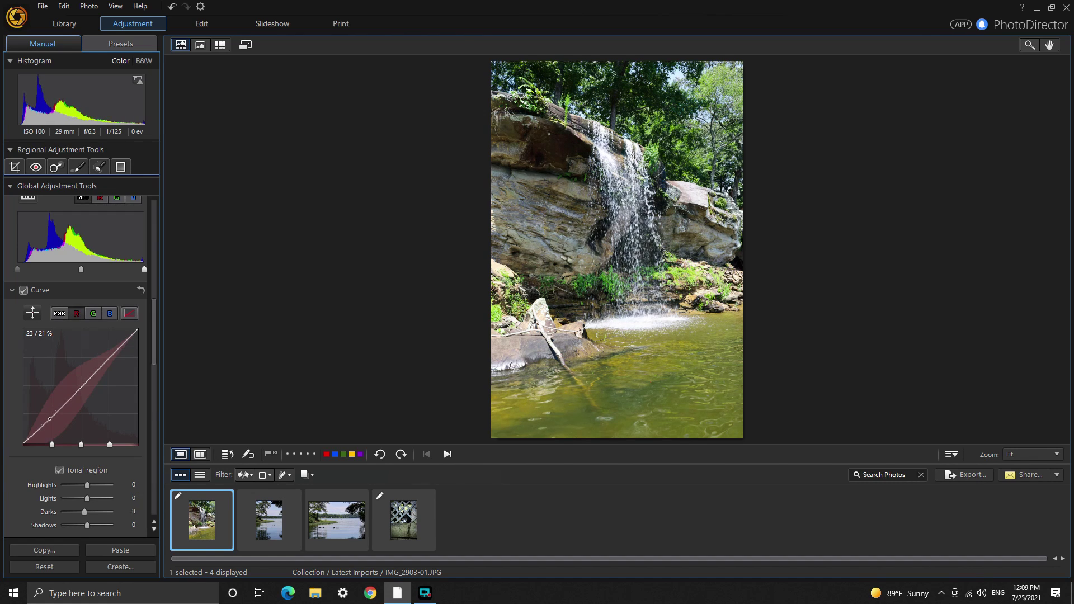
pyautogui.moveTo(49, 423); pyautogui.dragTo(50, 413)
pyautogui.moveTo(81, 388); pyautogui.dragTo(81, 384)
pyautogui.moveTo(81, 389); pyautogui.dragTo(79, 388)
pyautogui.click(112, 355)
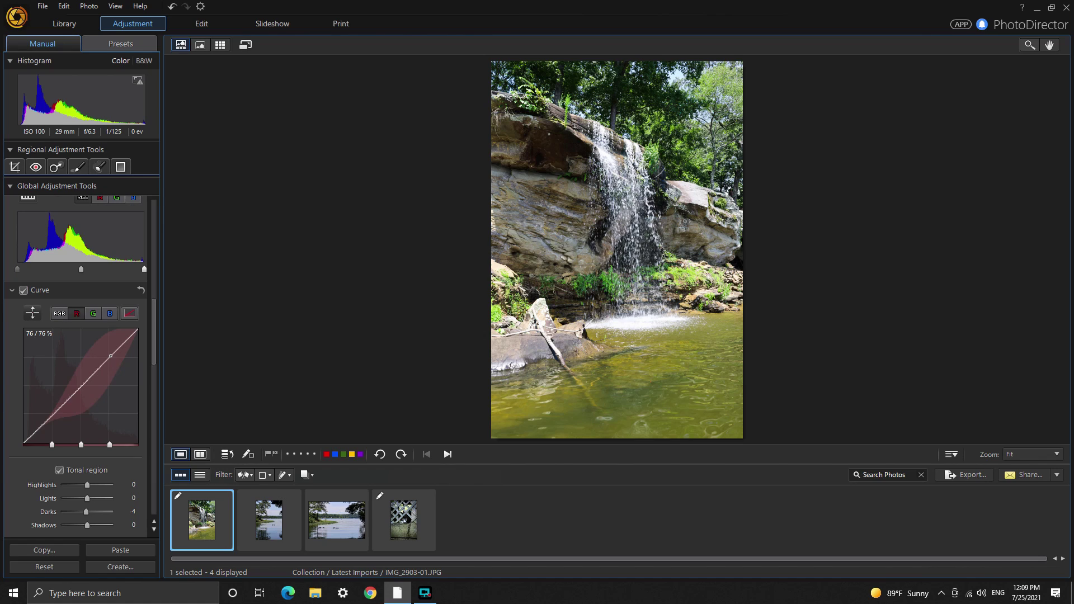
pyautogui.moveTo(110, 356); pyautogui.dragTo(110, 354)
# - Work through the waterfall photo's green and blue tone curves, setting the blue channel to Lights 6 and Darks -2
pyautogui.click(94, 313)
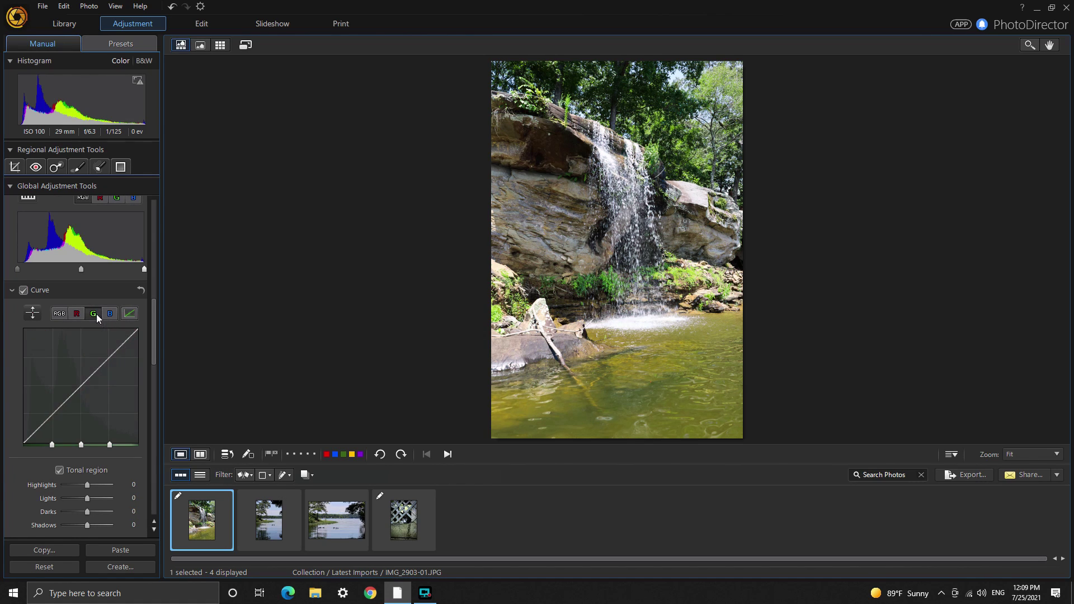
pyautogui.click(62, 405)
pyautogui.click(110, 313)
pyautogui.click(71, 396)
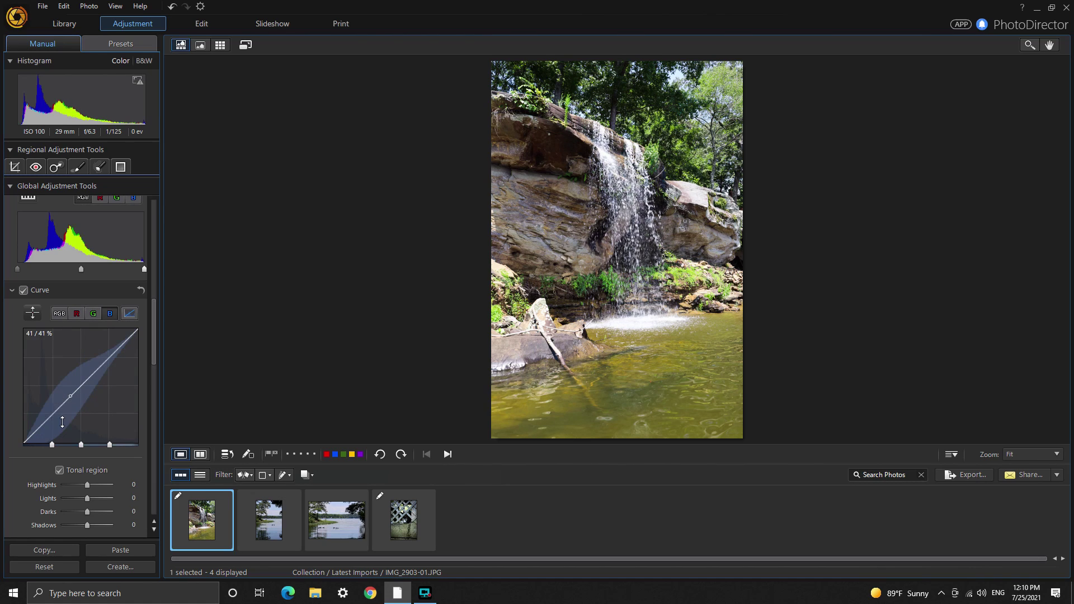
pyautogui.moveTo(55, 411); pyautogui.dragTo(55, 410)
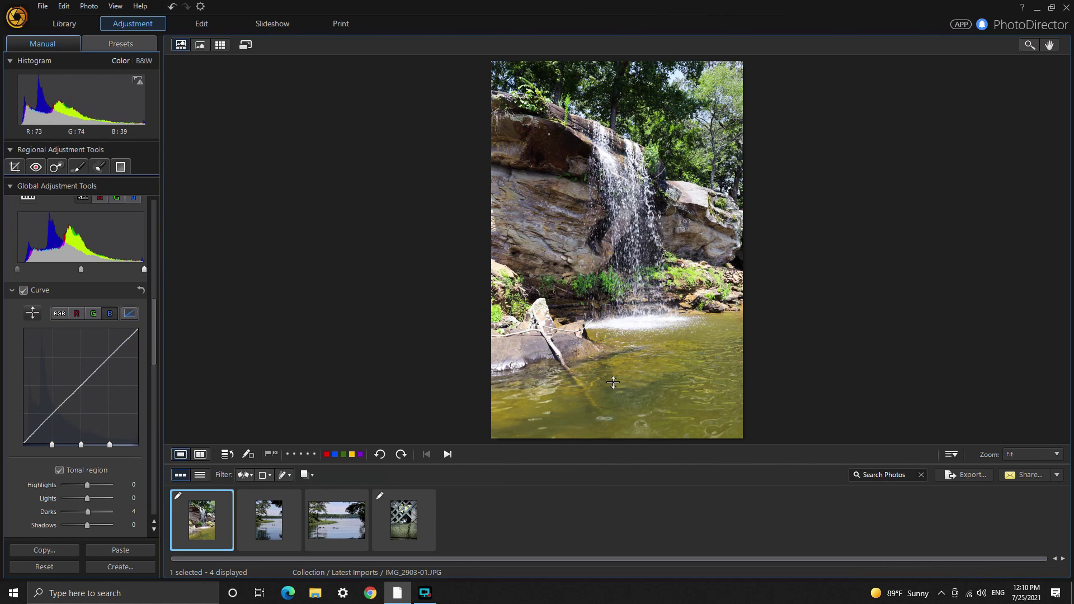
# - Add a dark vignetting effect to the waterfall photo with Shade at -100
pyautogui.scroll(-10, 84, 386)
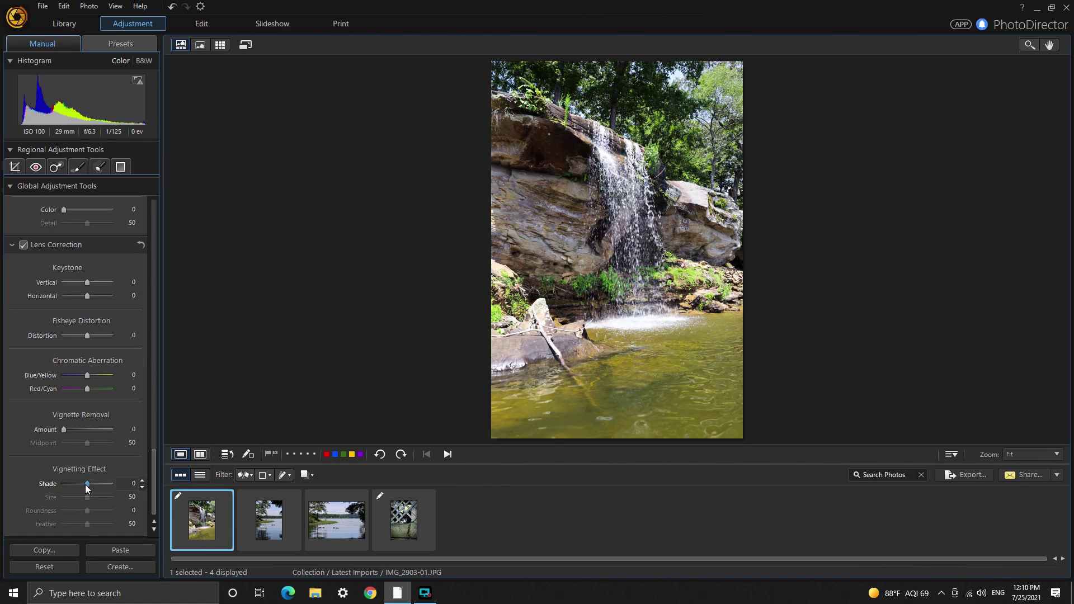
pyautogui.moveTo(87, 484); pyautogui.dragTo(40, 486)
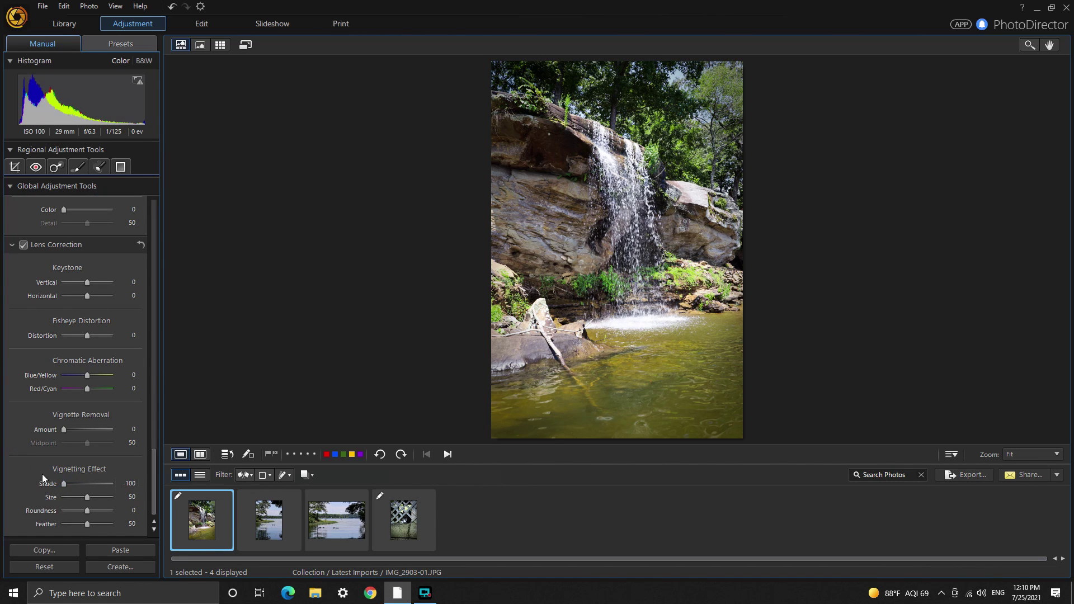
# - Raise the waterfall photo's HSL saturation by sampling the foliage and rock, reaching Orange 6, Yellow 26 and Green 21
pyautogui.scroll(8, 19, 456)
pyautogui.scroll(1, 16, 461)
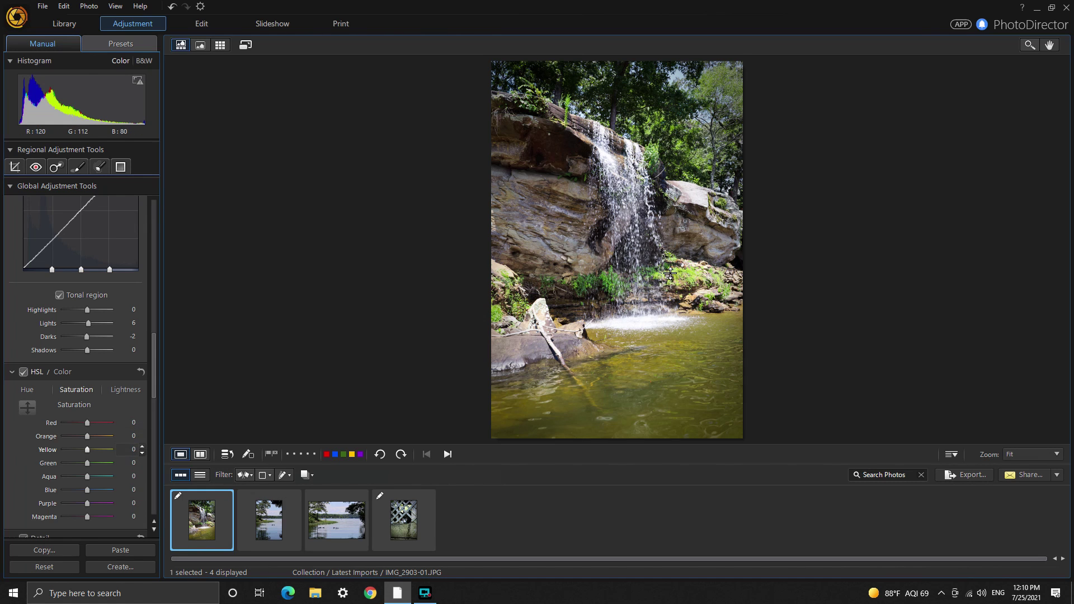
pyautogui.moveTo(672, 140)
pyautogui.mouseDown()
pyautogui.moveTo(672, 104)
pyautogui.moveTo(671, 127)
pyautogui.mouseUp()
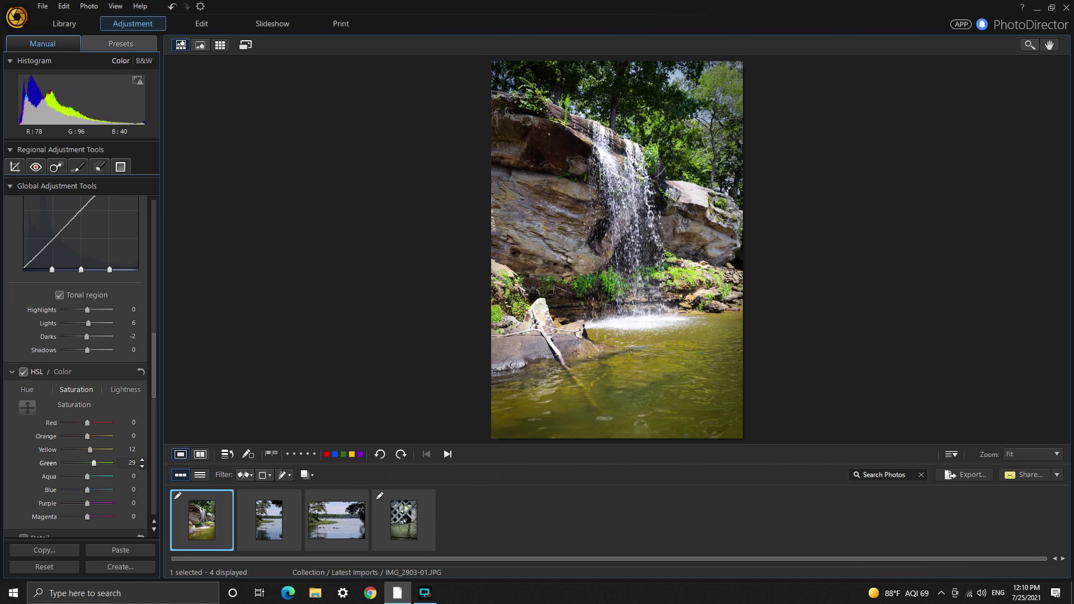
pyautogui.moveTo(574, 203); pyautogui.dragTo(575, 200)
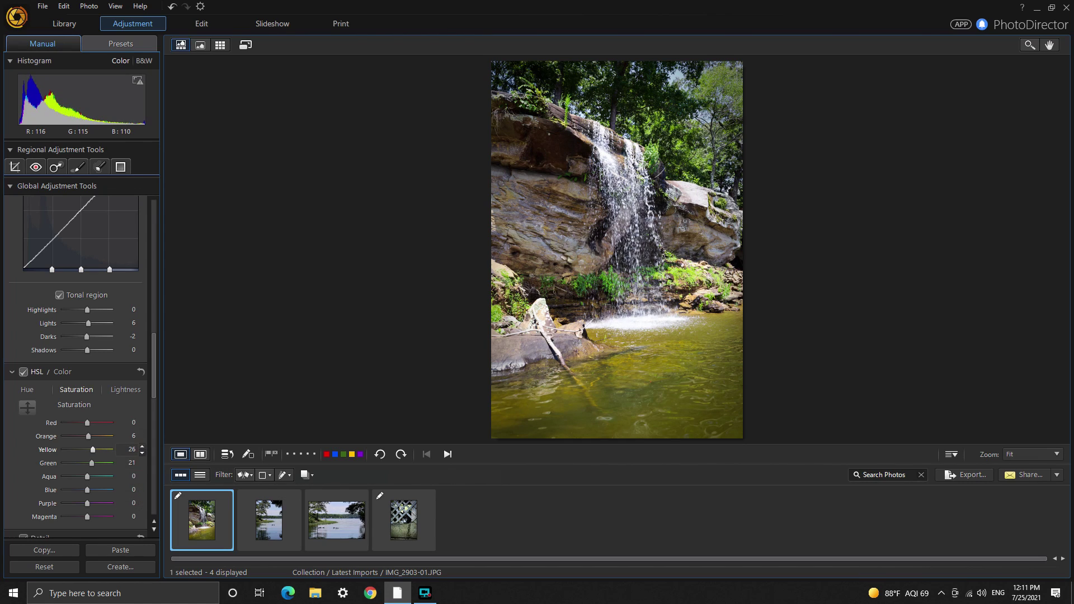
# - Set the waterfall photo's tone to Brightest 19, Bright -10, Midtone 9, Dark -7 and Darkest -34
pyautogui.scroll(5, 23, 418)
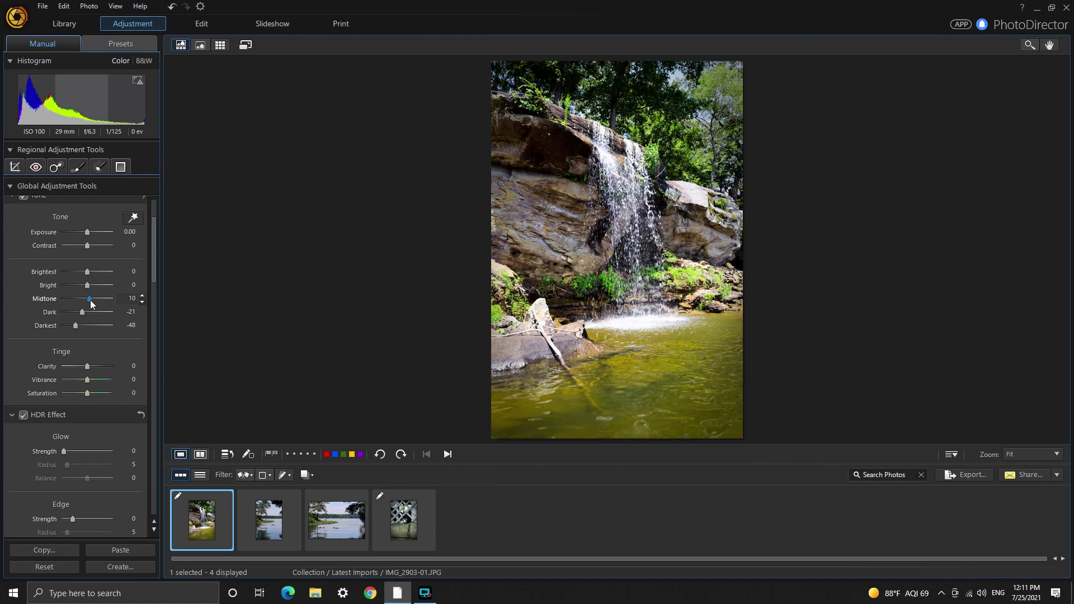
pyautogui.moveTo(87, 300); pyautogui.dragTo(79, 328)
pyautogui.click(92, 272)
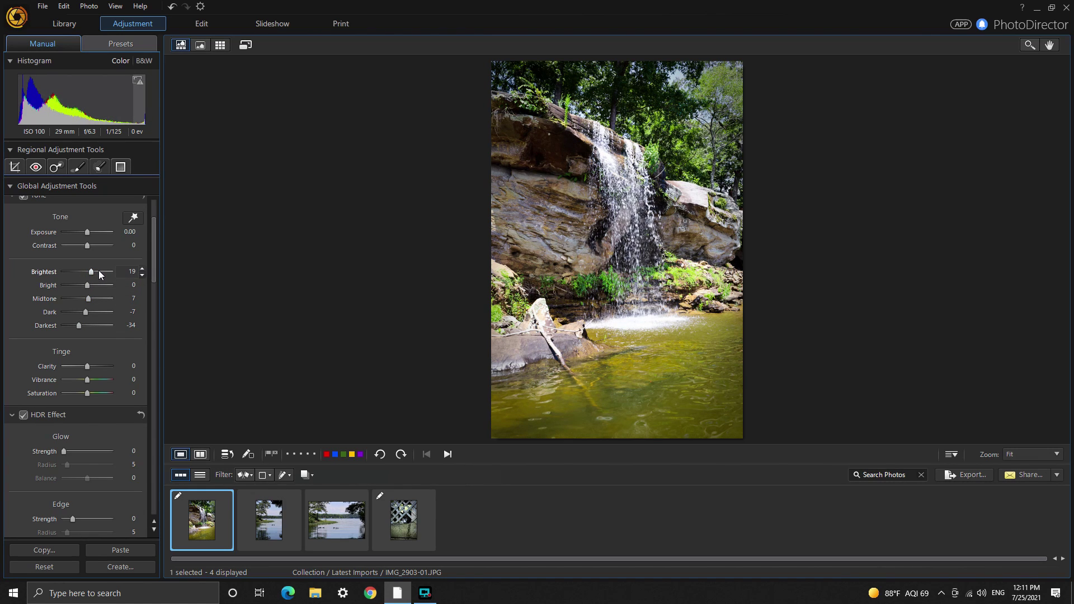
pyautogui.moveTo(89, 283); pyautogui.dragTo(90, 301)
pyautogui.scroll(3, 7, 330)
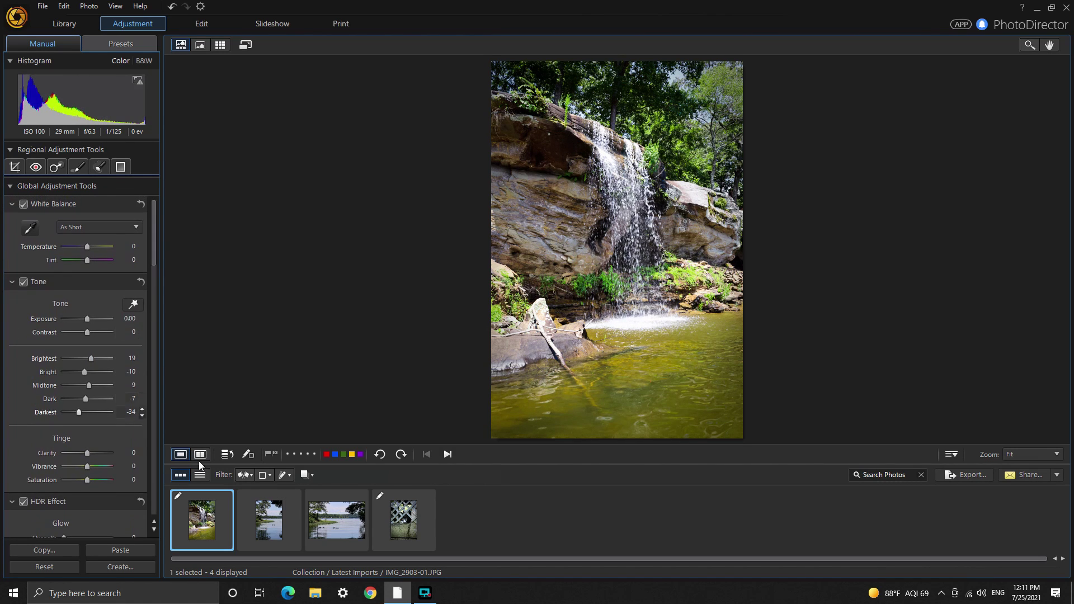
# - Compare the waterfall and cat photos side by side before and after editing, and open the vertical lake photo
pyautogui.click(200, 454)
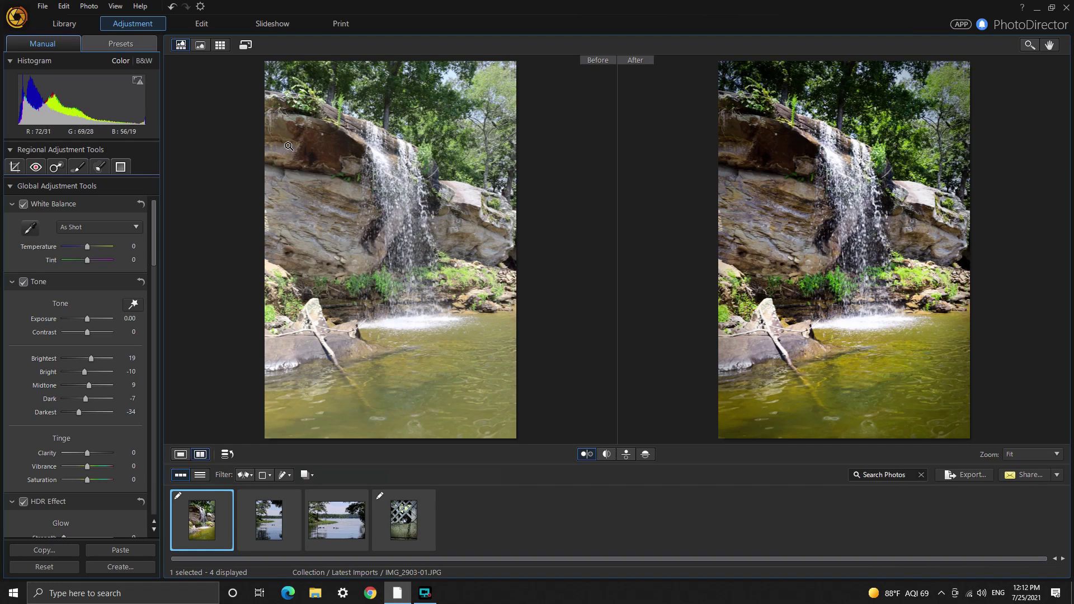
pyautogui.click(380, 517)
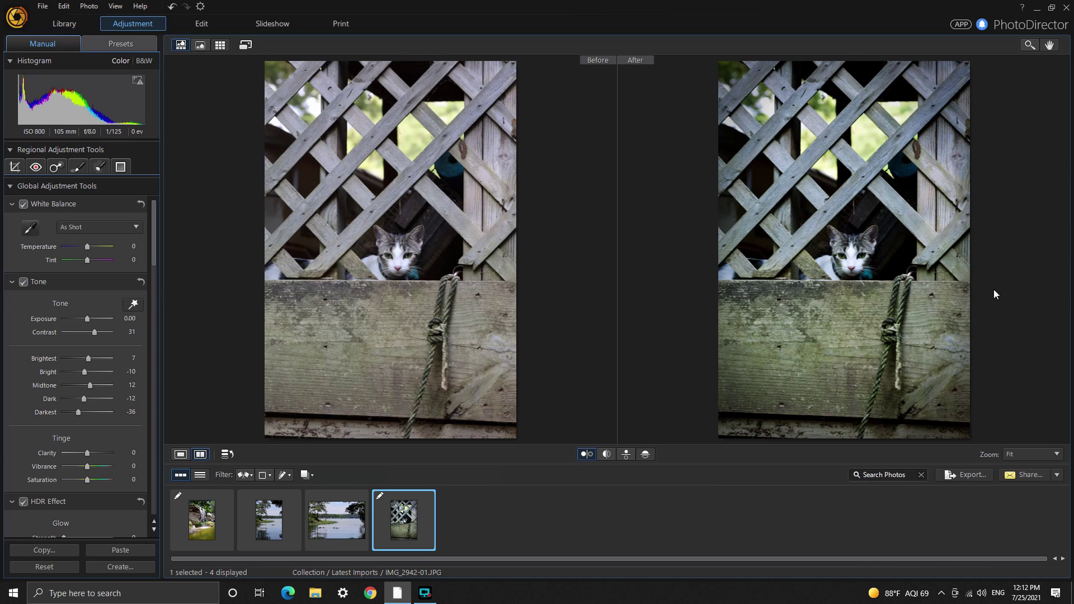
pyautogui.click(265, 529)
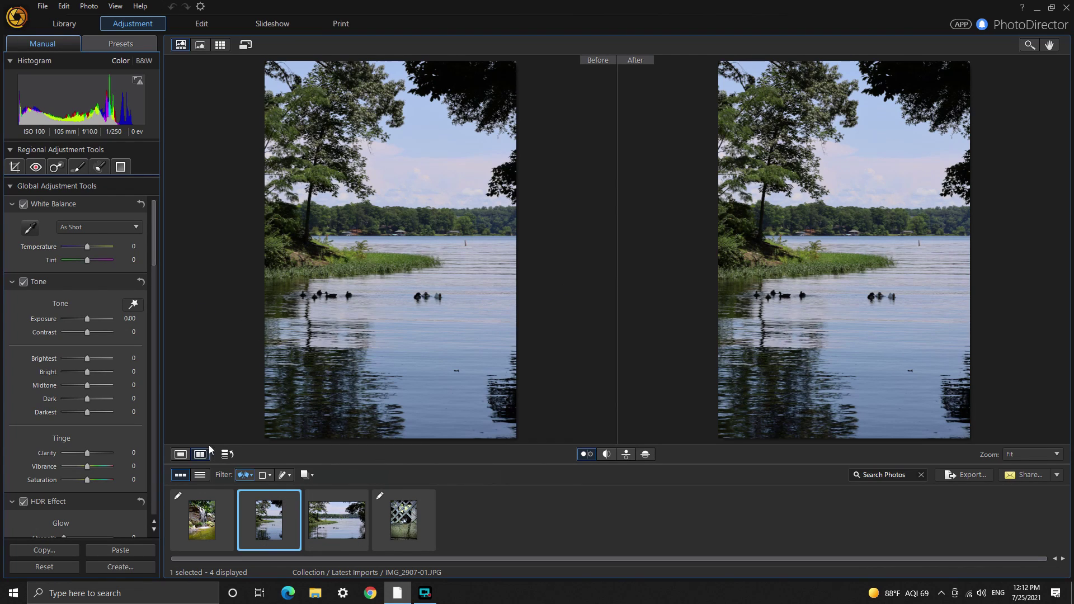
# - Shape the vertical lake photo's RGB tone curve in single-photo view, lowering the darks and raising the lights
pyautogui.scroll(-10, 49, 398)
pyautogui.scroll(-15, 25, 448)
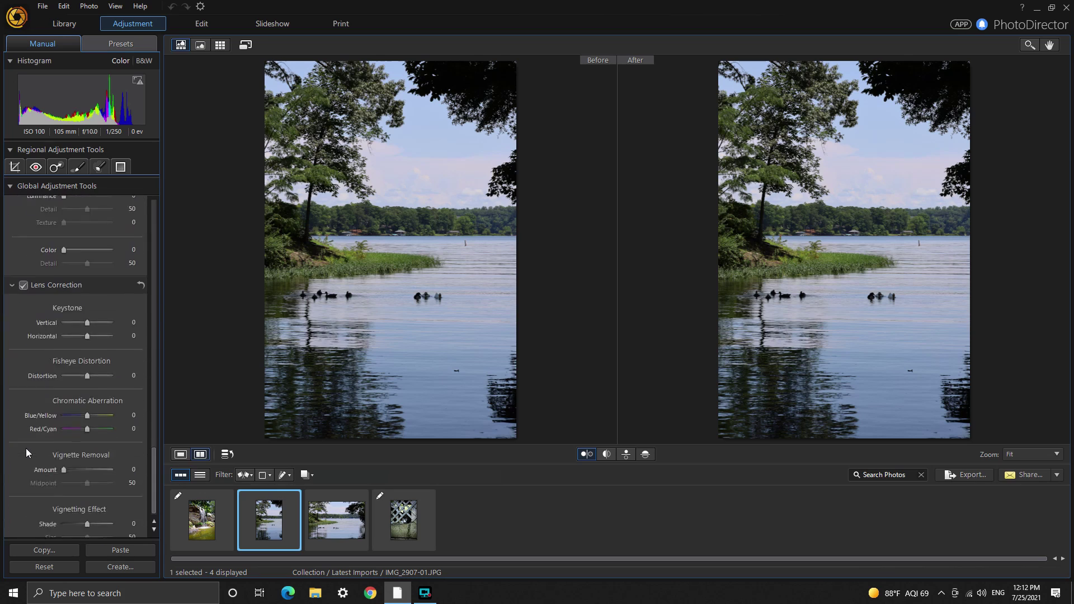
pyautogui.scroll(12, 27, 451)
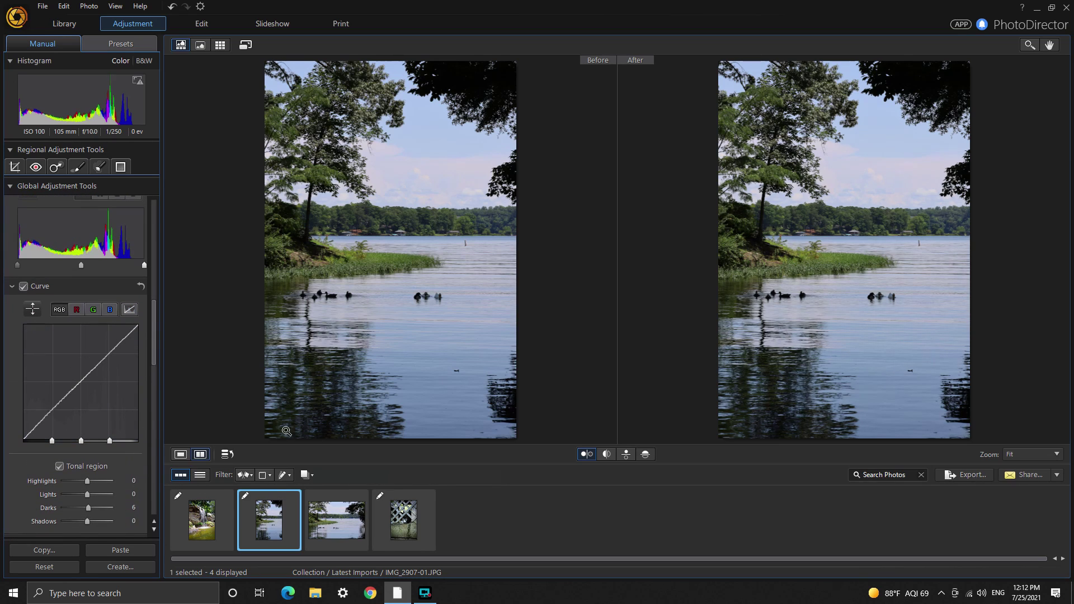
pyautogui.click(180, 455)
pyautogui.moveTo(50, 411)
pyautogui.mouseDown()
pyautogui.moveTo(51, 397)
pyautogui.moveTo(52, 414)
pyautogui.mouseUp()
pyautogui.moveTo(109, 358); pyautogui.dragTo(109, 353)
# - Adjust the vertical lake photo's red tone curve in the darks and lights
pyautogui.click(76, 309)
pyautogui.click(55, 408)
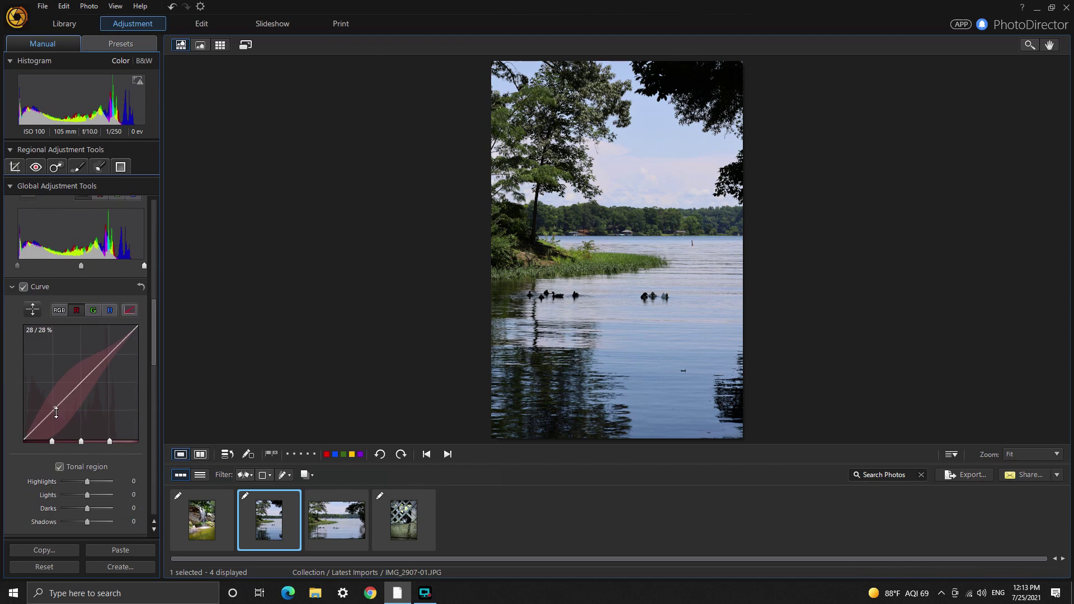
pyautogui.moveTo(55, 407); pyautogui.dragTo(80, 385)
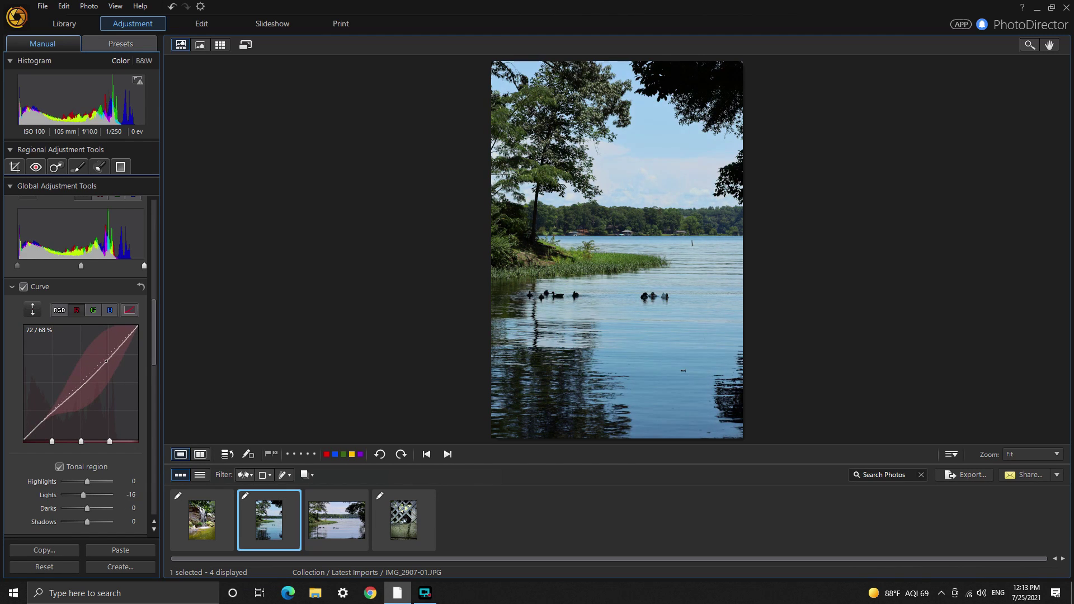
# - Raise the vertical lake photo's green curve slightly with Darks at 2, and set the blue curve to Lights 8 and Darks -4
pyautogui.click(93, 310)
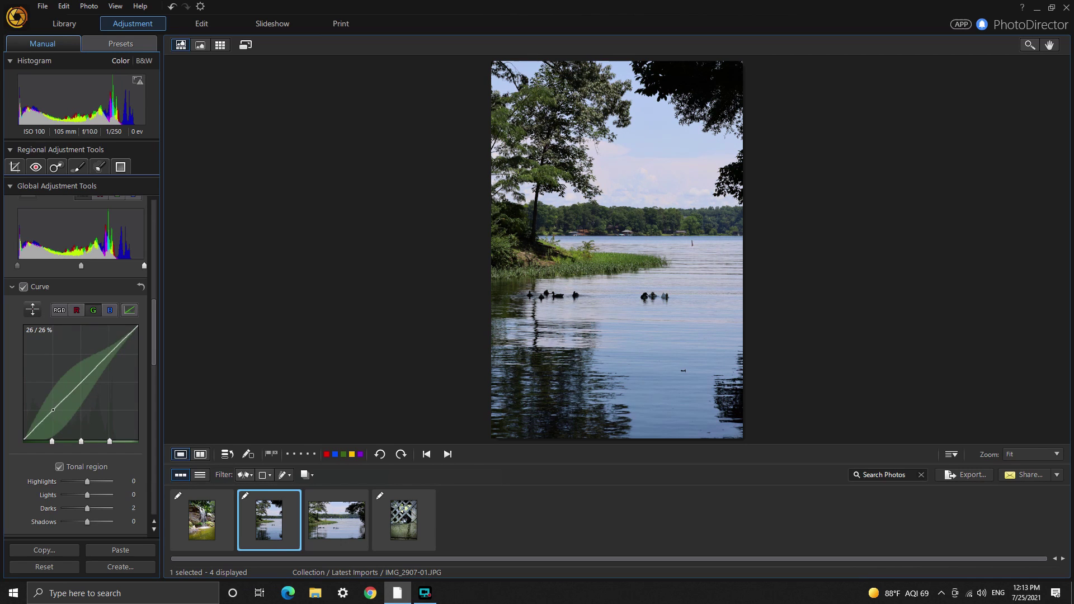
pyautogui.click(53, 409)
pyautogui.moveTo(64, 392)
pyautogui.mouseDown()
pyautogui.moveTo(69, 372)
pyautogui.moveTo(79, 384)
pyautogui.mouseUp()
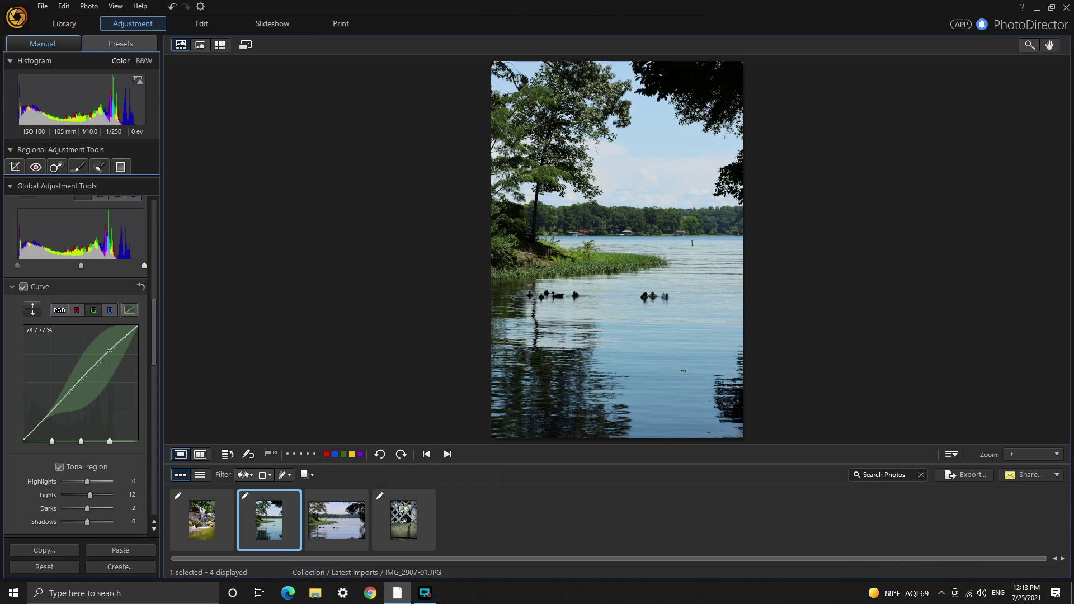
pyautogui.moveTo(108, 351); pyautogui.dragTo(108, 352)
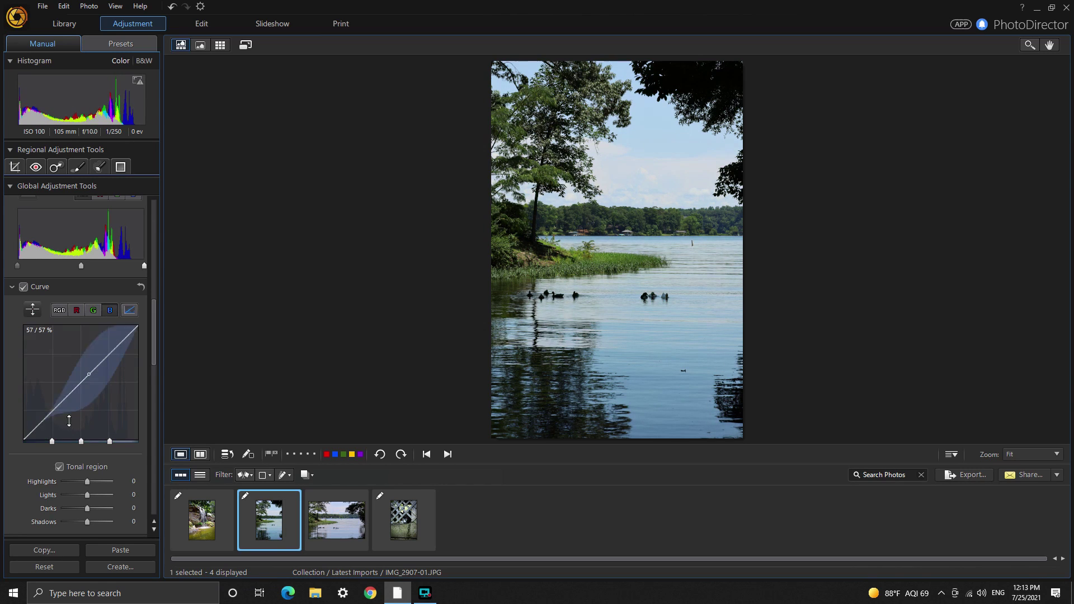
pyautogui.moveTo(54, 404); pyautogui.dragTo(54, 412)
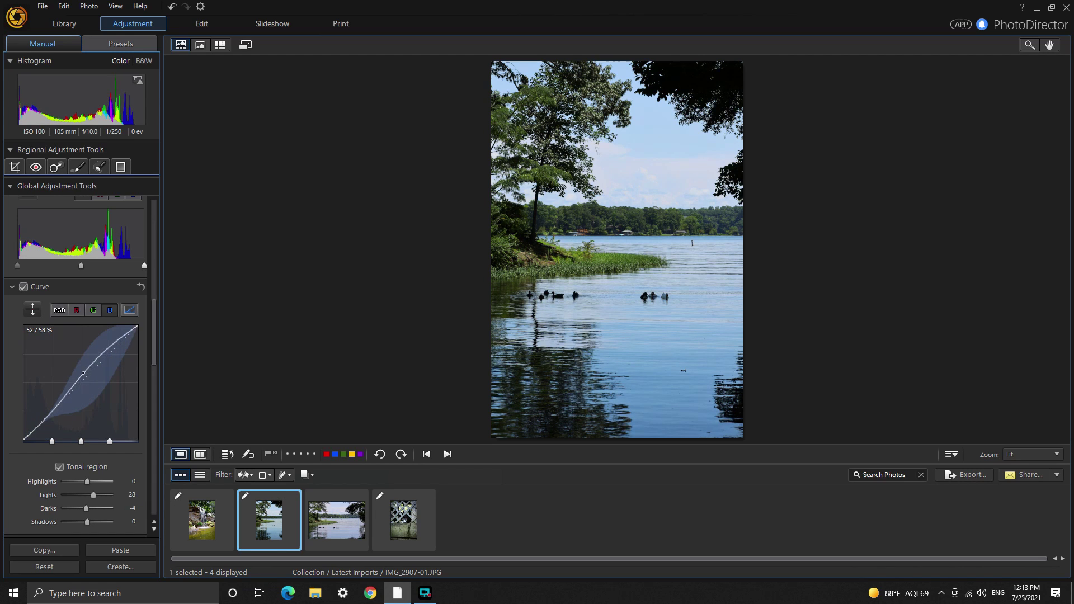
pyautogui.moveTo(83, 374); pyautogui.dragTo(108, 351)
# - Raise the vertical lake photo's HSL saturation by sampling the shoreline grass, reaching Yellow 6 and Green 21
pyautogui.scroll(-5, 67, 341)
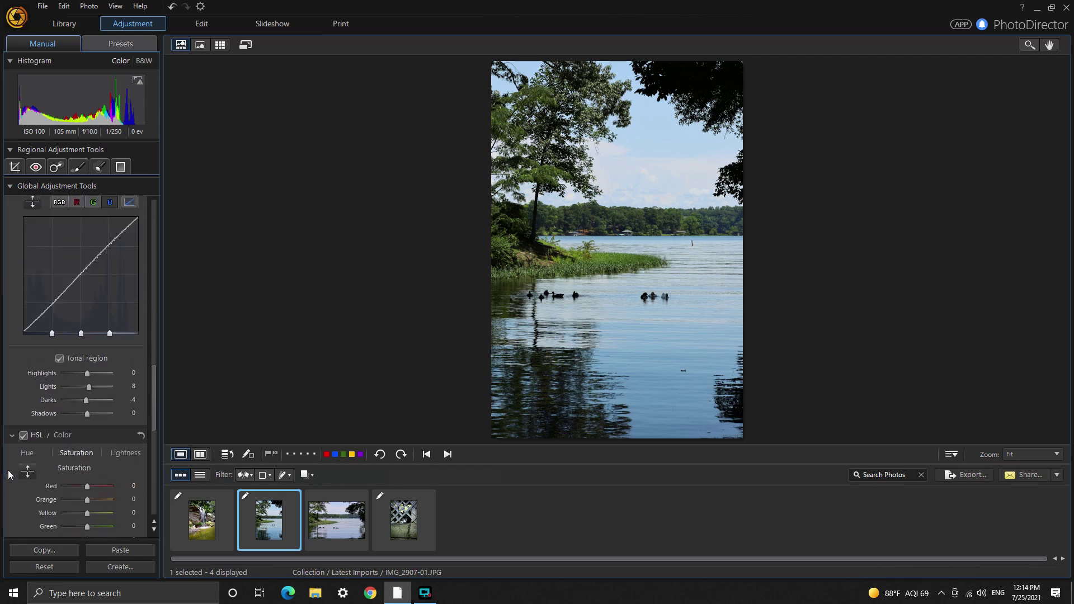
pyautogui.moveTo(632, 270); pyautogui.dragTo(621, 260)
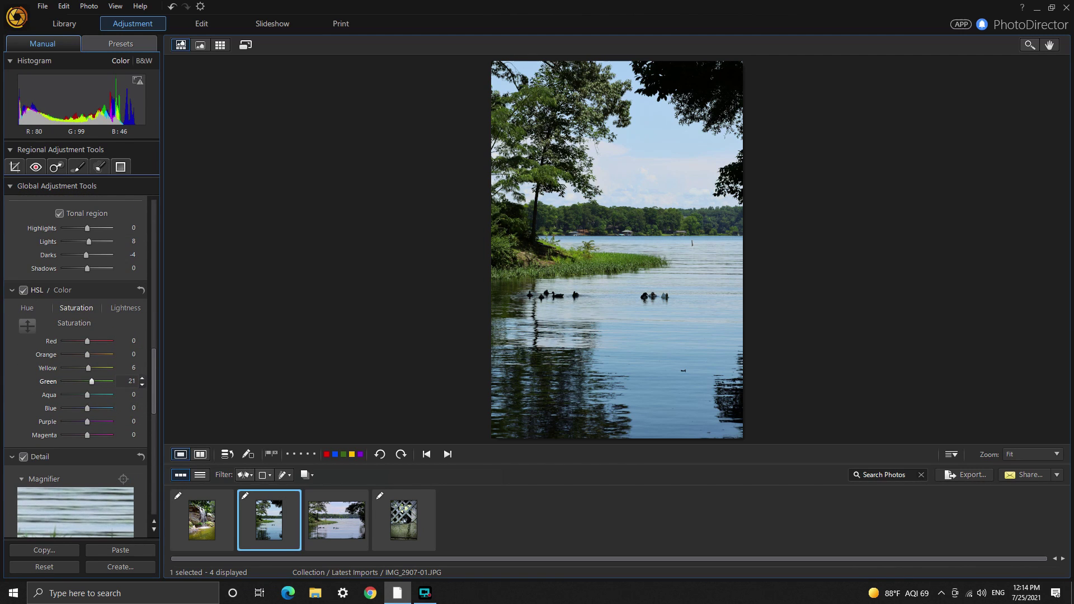
# - Set the vertical lake photo's tone to Brightest 41, Bright 5, Midtone 12, Dark -19 and Darkest -29
pyautogui.scroll(8, 42, 342)
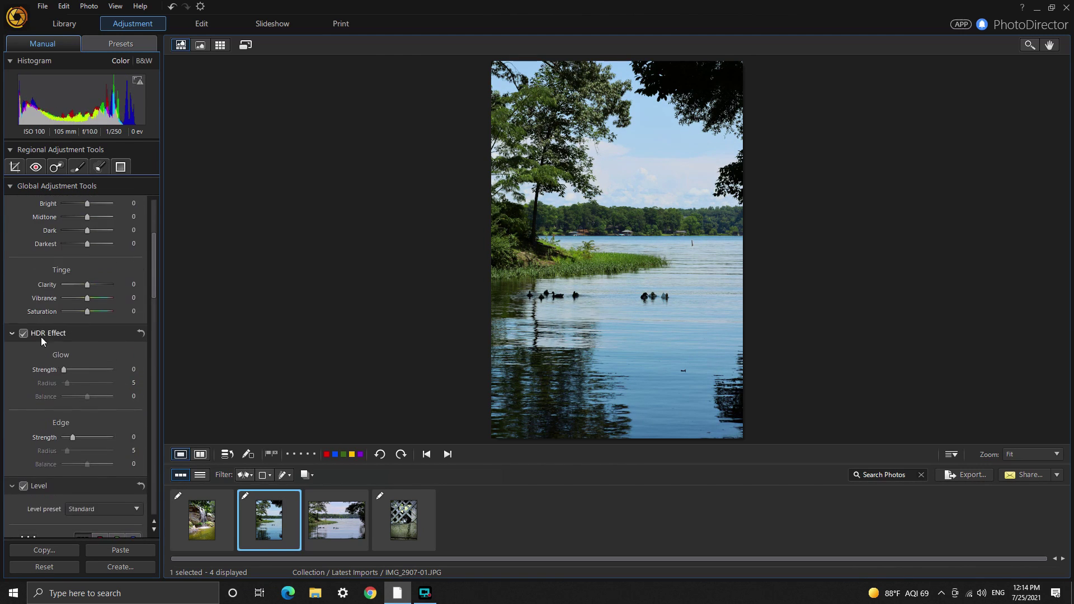
pyautogui.scroll(3, 42, 341)
pyautogui.moveTo(86, 411); pyautogui.dragTo(97, 361)
# - Add a dark vignetting effect to the vertical lake photo with Shade at -100 and show it before and after side by side
pyautogui.scroll(-15, 28, 458)
pyautogui.moveTo(87, 485); pyautogui.dragTo(26, 498)
pyautogui.click(199, 455)
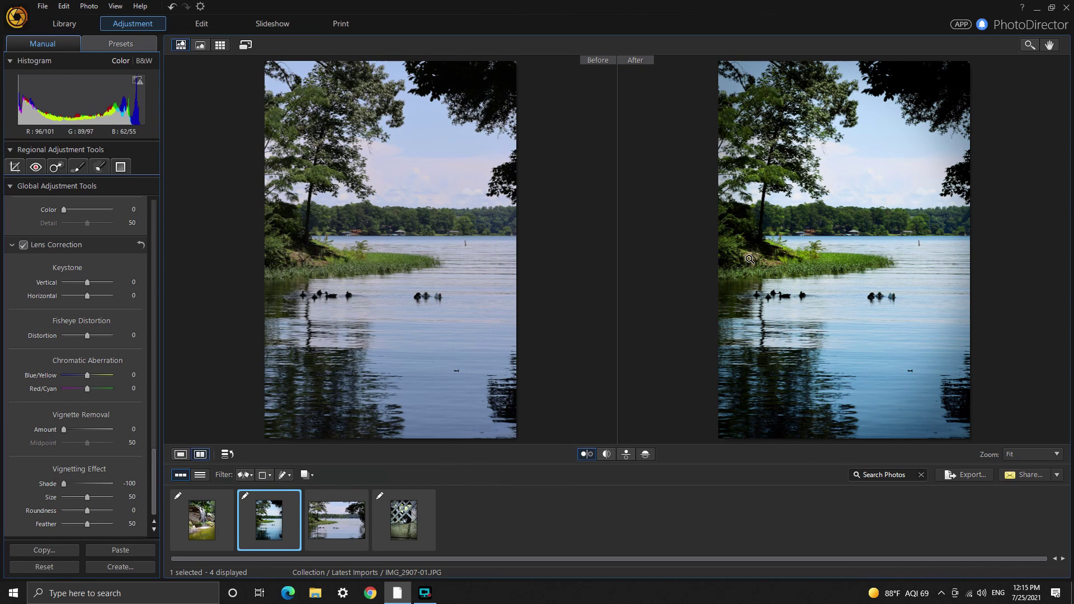
# - Copy the vertical lake photo's adjustments with the default selection and paste them onto the horizontal lake photo
pyautogui.click(340, 501)
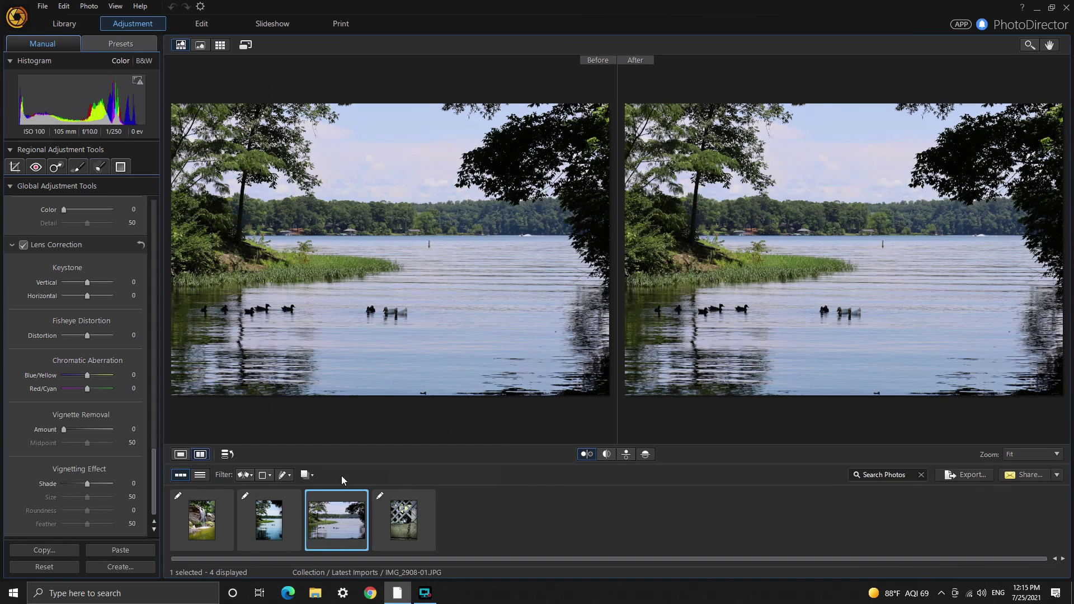
pyautogui.click(280, 515)
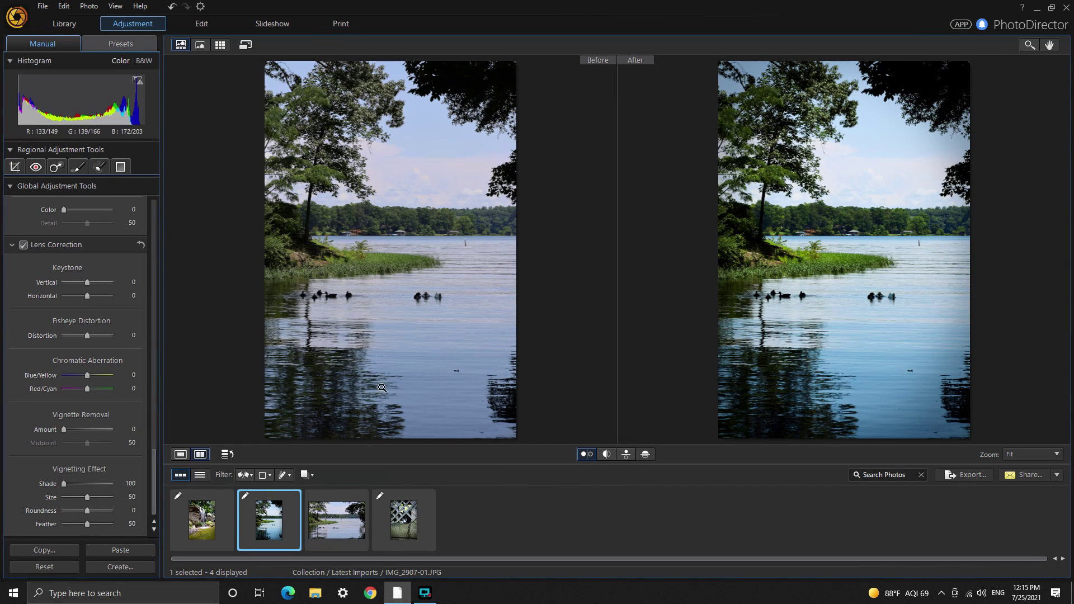
pyautogui.click(41, 554)
pyautogui.click(72, 550)
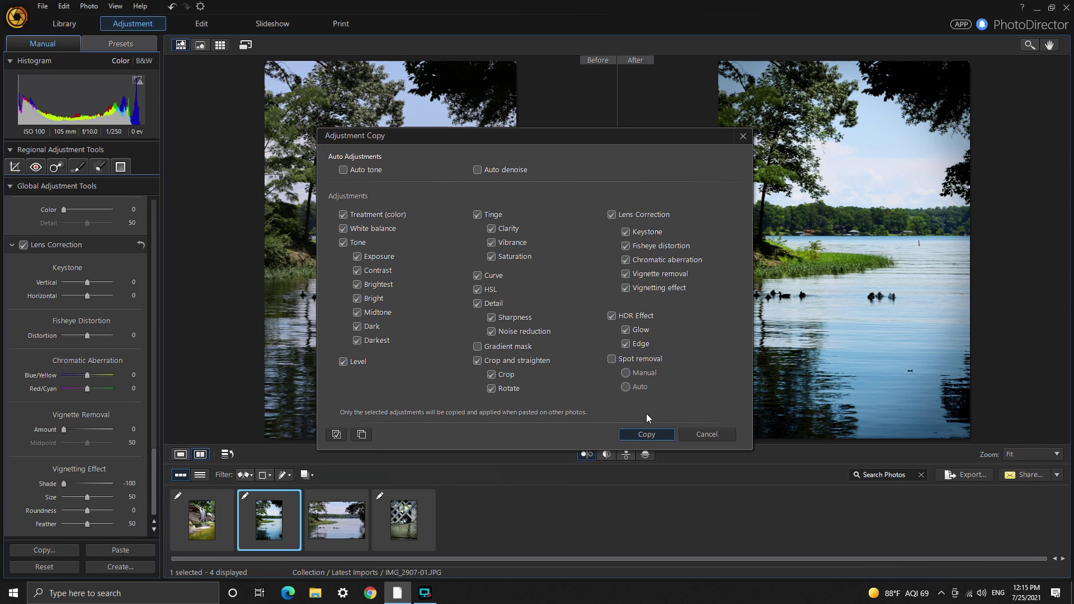
pyautogui.click(646, 434)
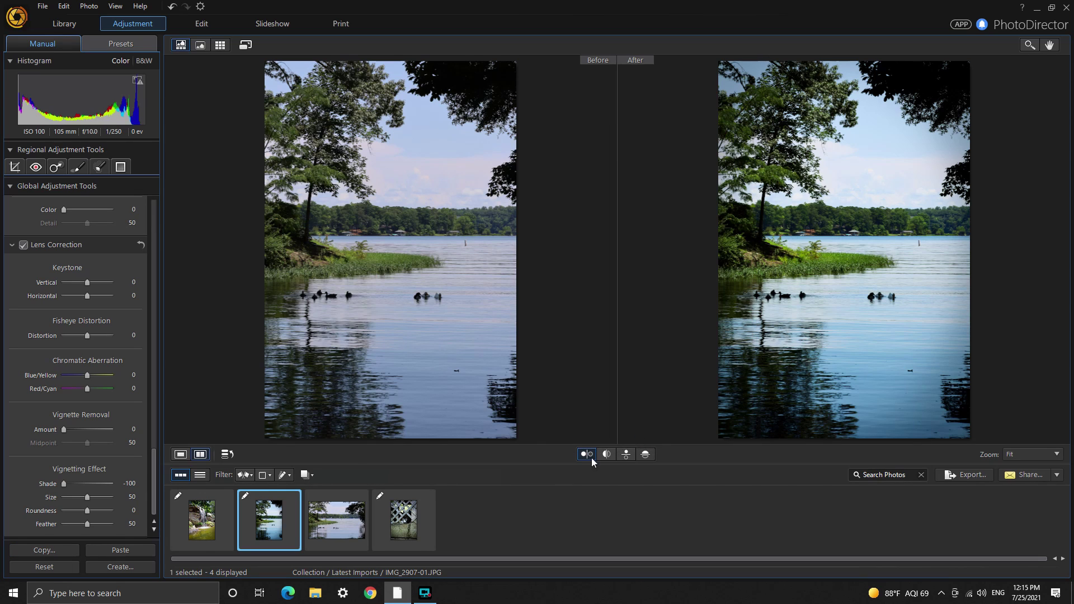
pyautogui.click(324, 510)
pyautogui.click(95, 549)
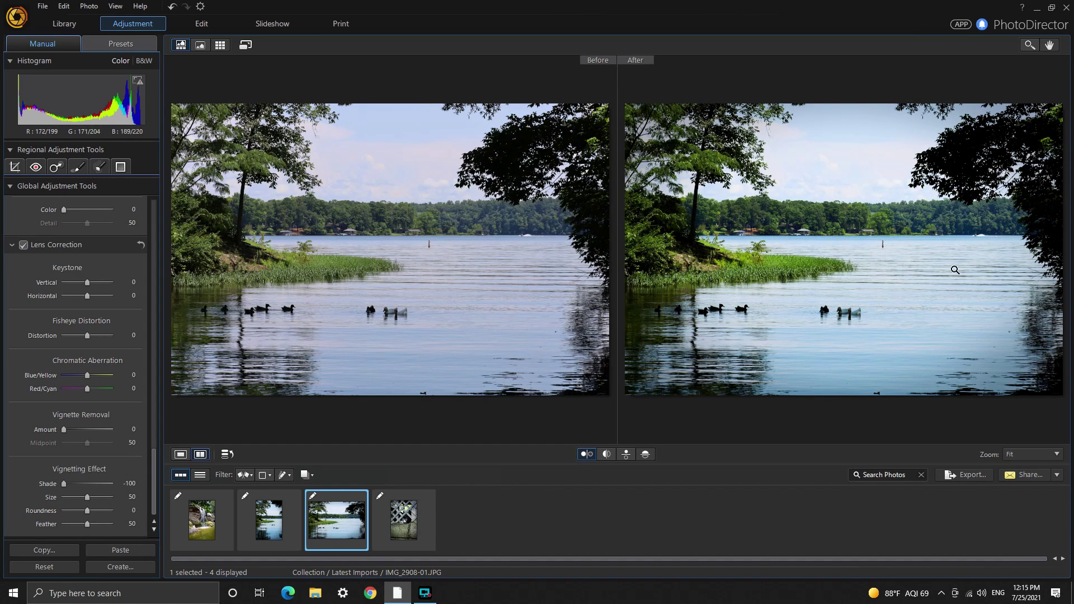
# - Review the waterfall photo's curve, HSL saturation, detail and lens correction settings beside its before and after views
pyautogui.click(210, 532)
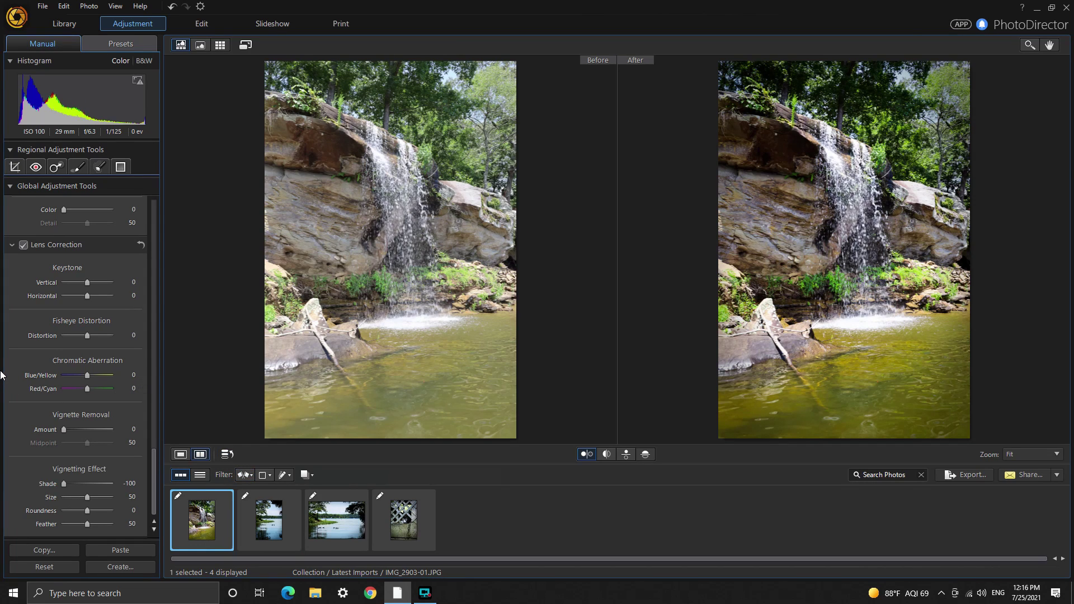
pyautogui.scroll(3, 22, 385)
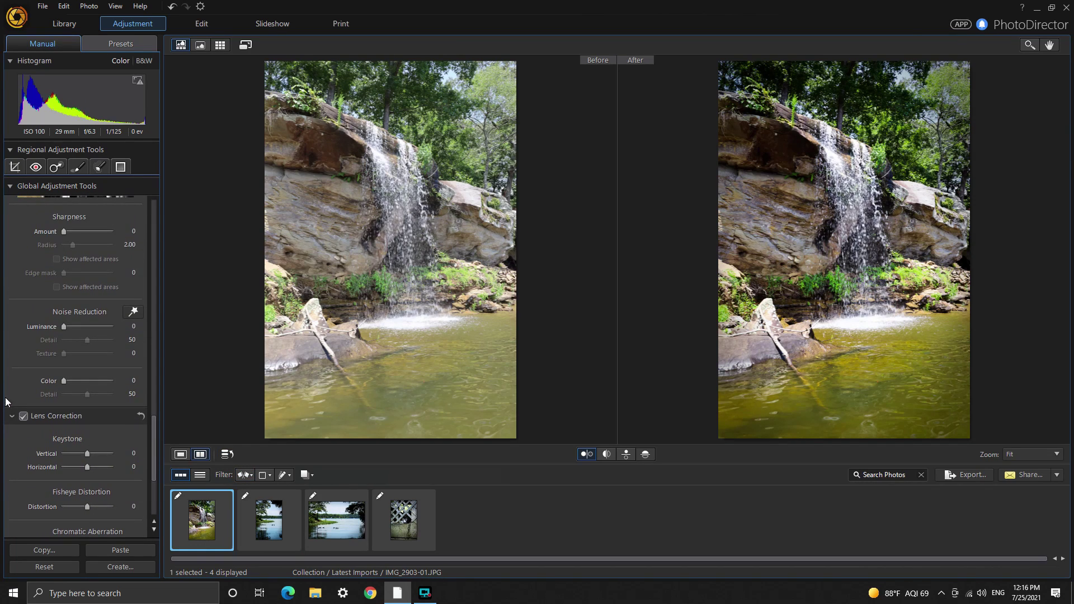
pyautogui.scroll(3, 18, 412)
pyautogui.scroll(-7, 15, 426)
pyautogui.scroll(5, 22, 448)
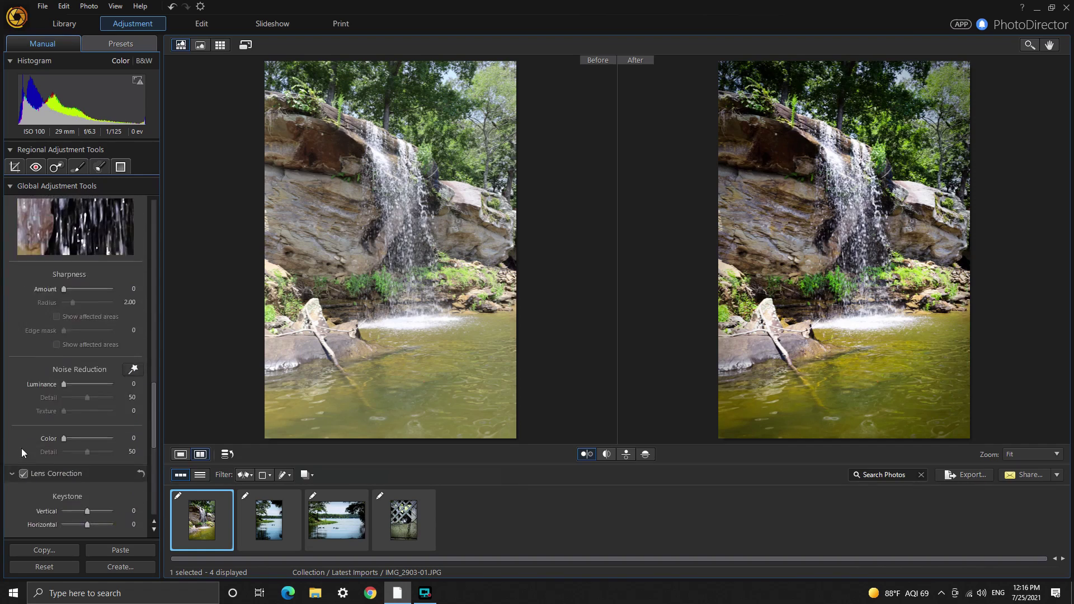
pyautogui.scroll(6, 18, 451)
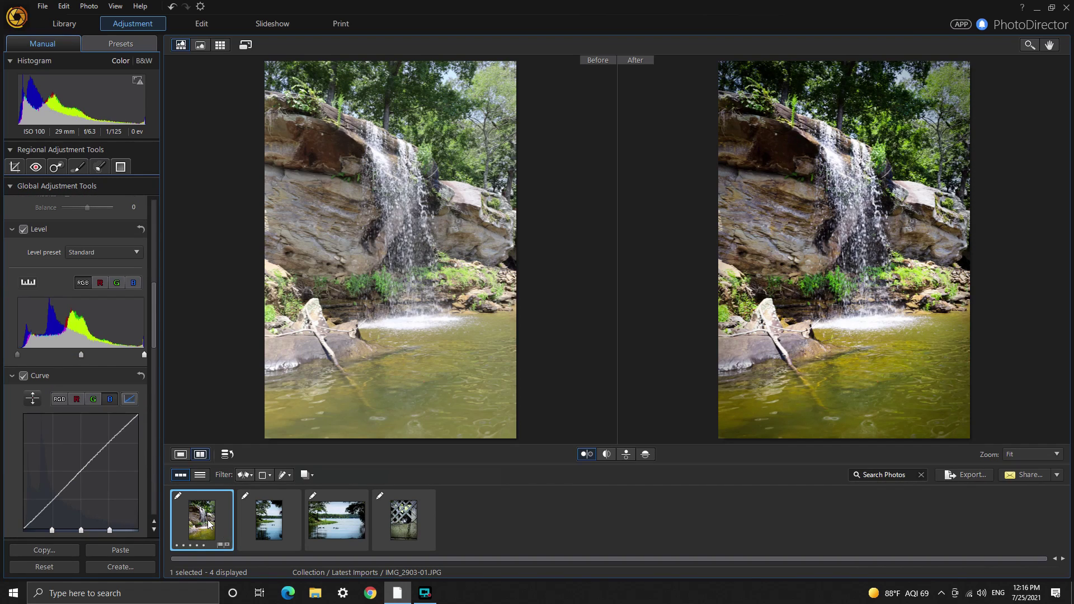
pyautogui.scroll(-5, 23, 395)
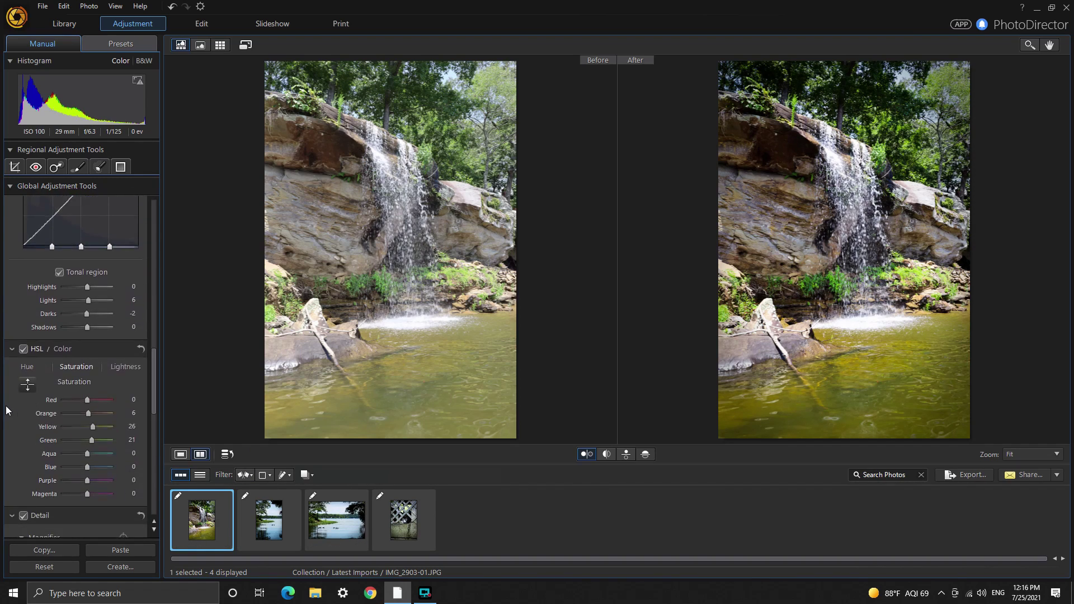
pyautogui.scroll(-6, 7, 411)
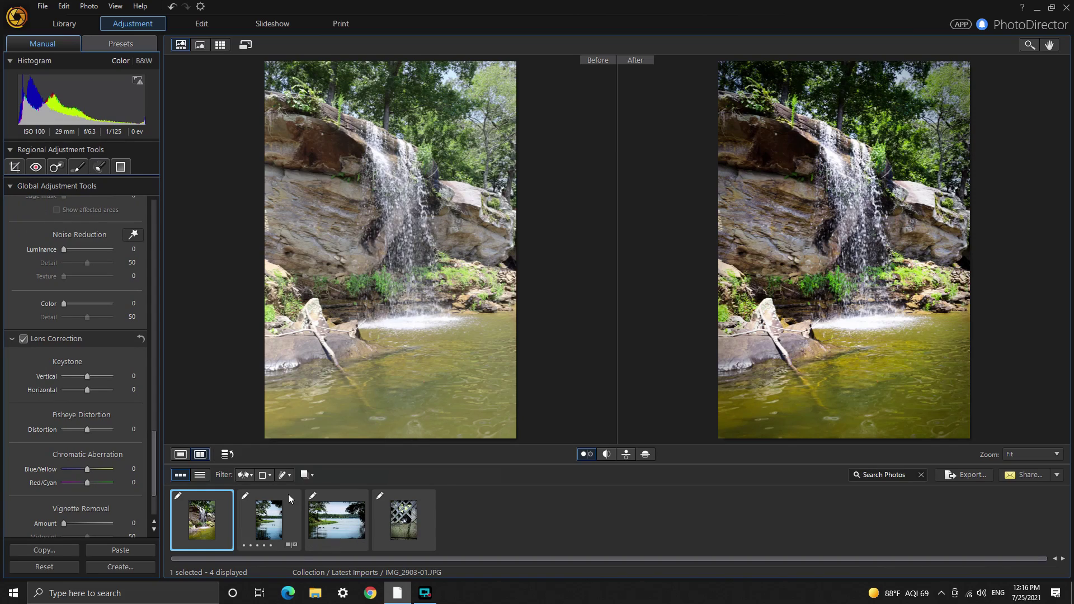
# - Compare the before and after versions of the lake, cat and waterfall photos, checking the tone settings of the waterfall and lake photos
pyautogui.click(281, 512)
pyautogui.click(336, 519)
pyautogui.click(415, 519)
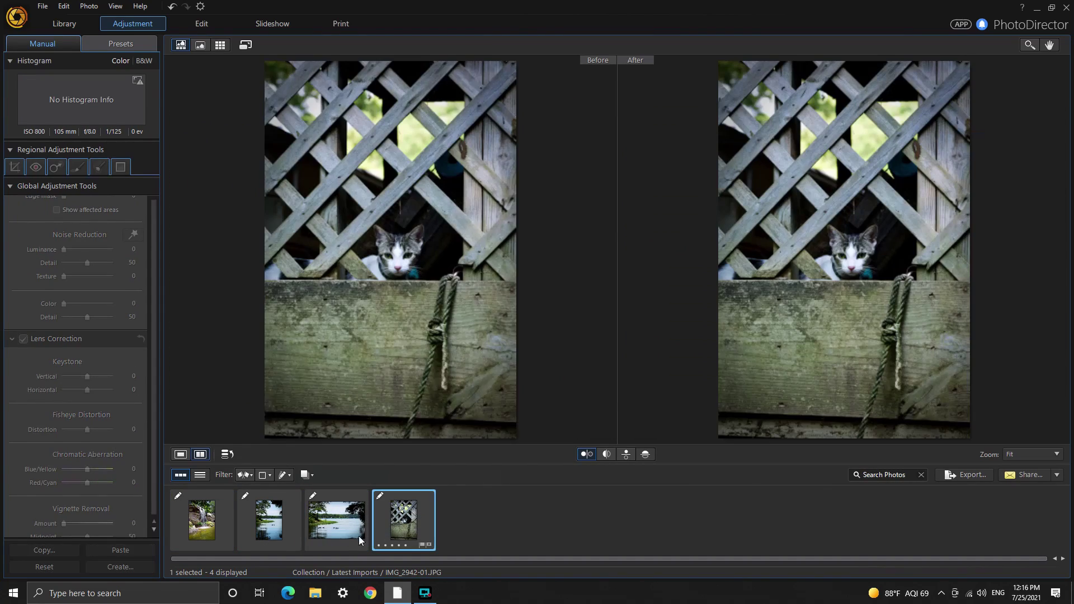
pyautogui.click(201, 519)
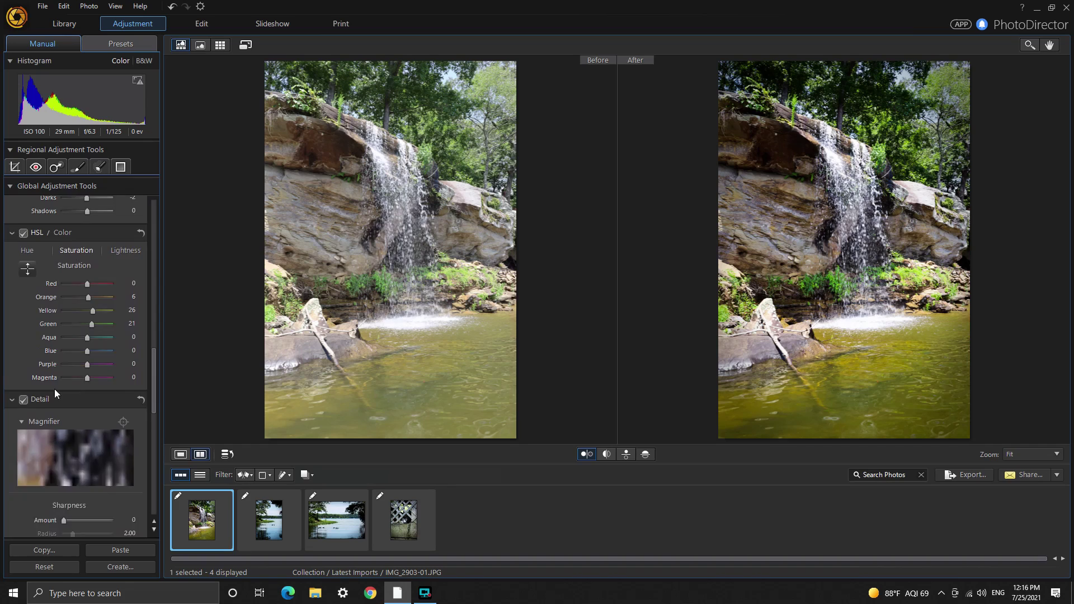
pyautogui.scroll(5, 55, 388)
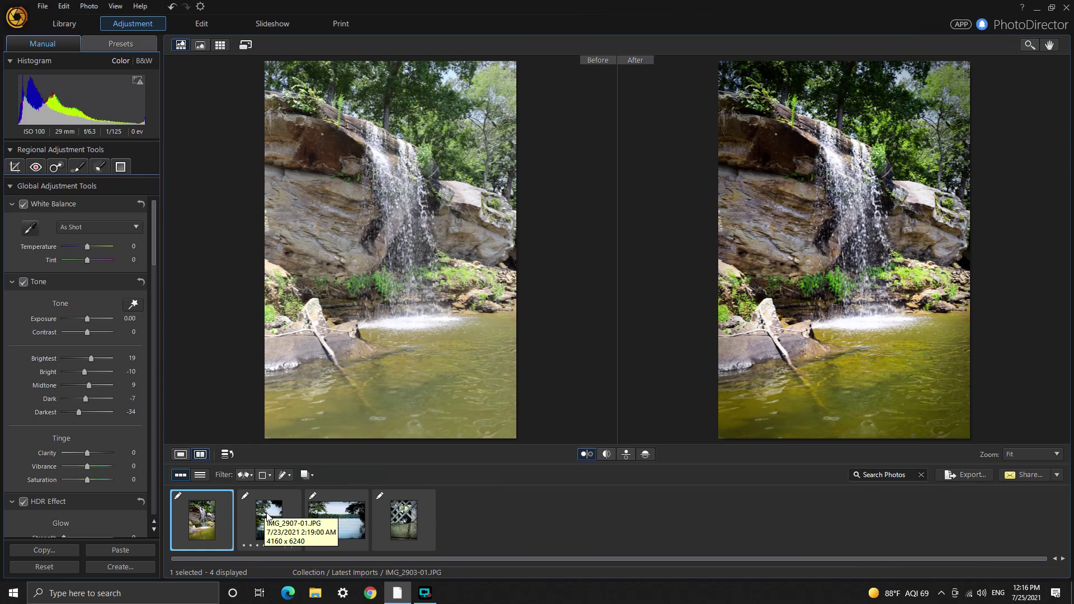
pyautogui.click(342, 522)
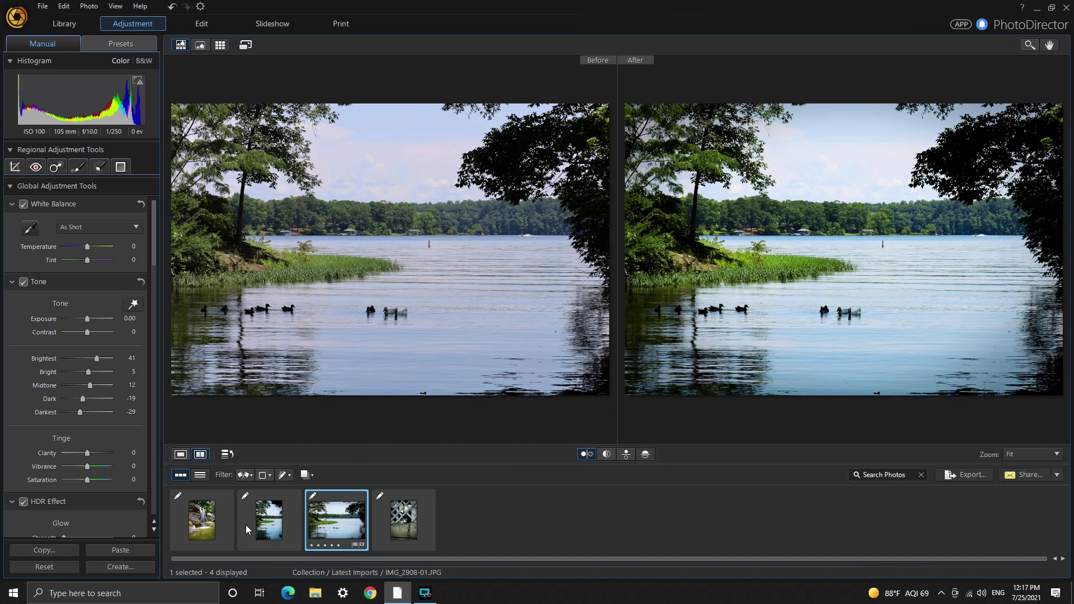
pyautogui.click(208, 518)
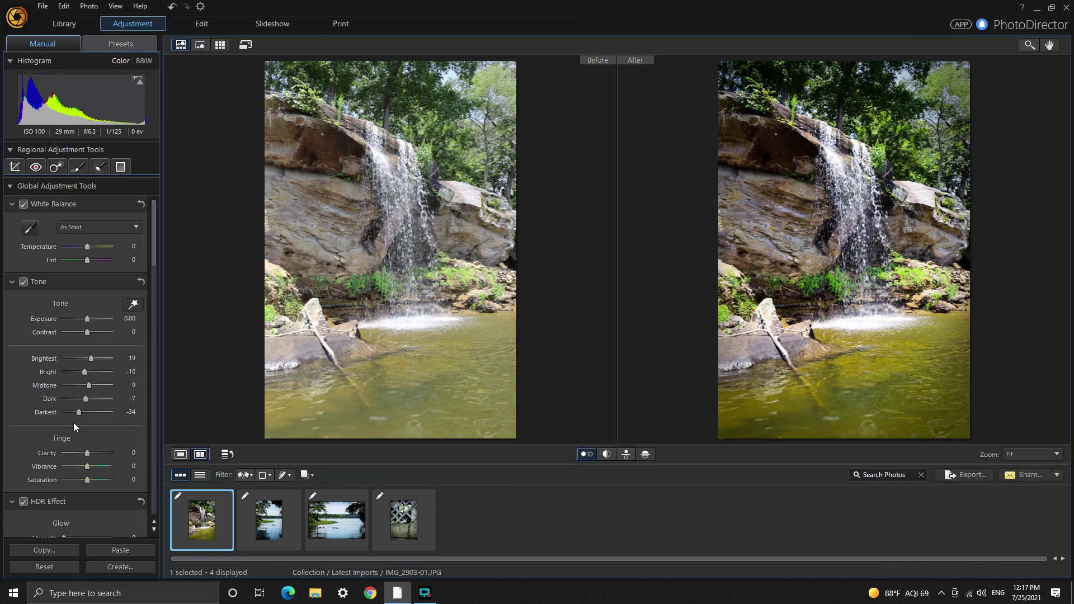
pyautogui.click(267, 502)
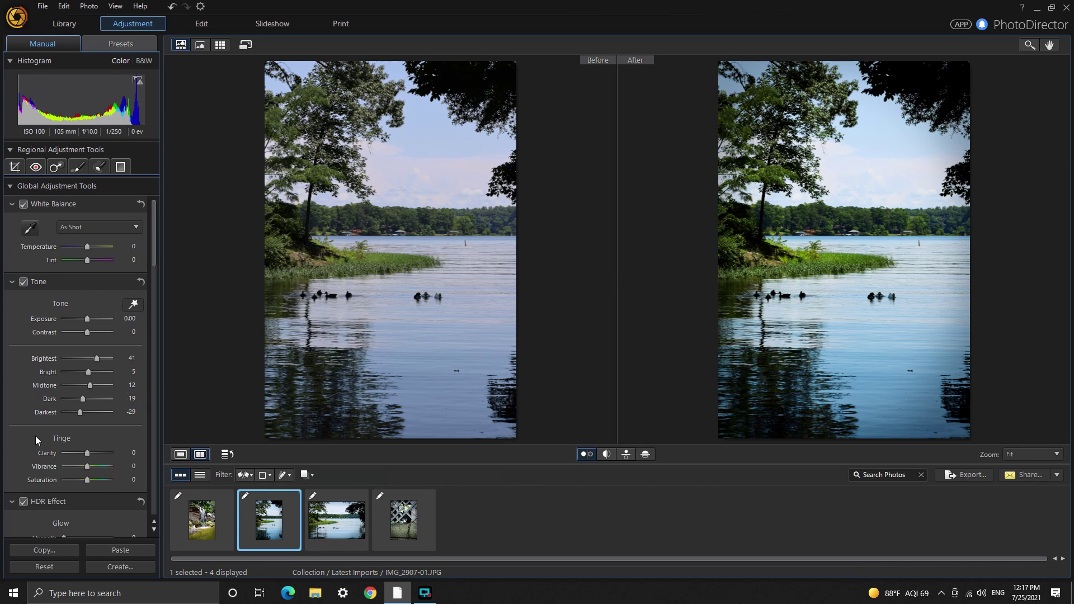
pyautogui.scroll(-15, 25, 442)
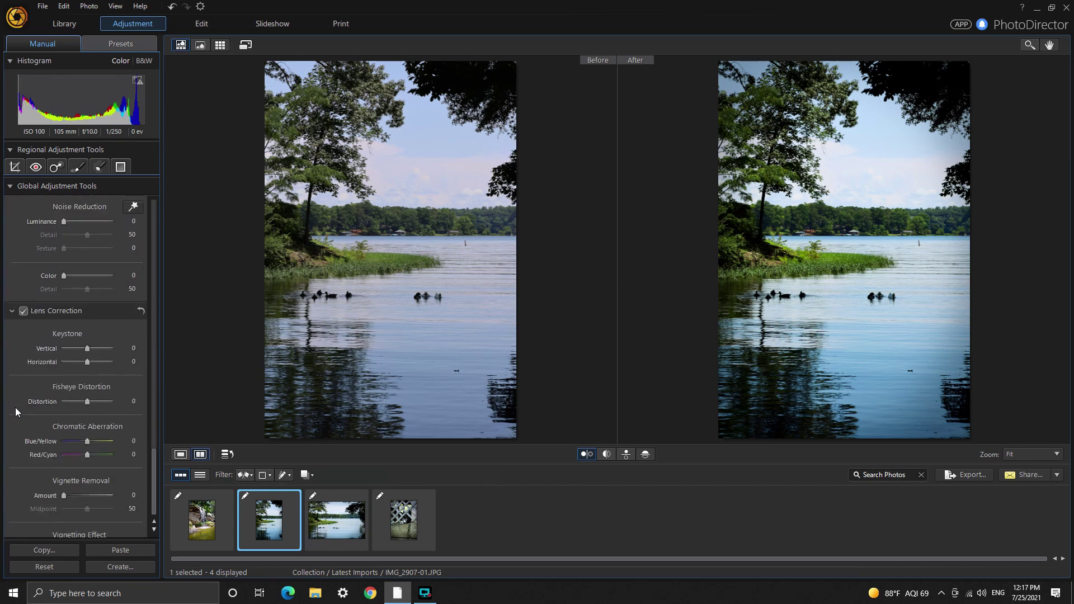
pyautogui.scroll(15, 18, 307)
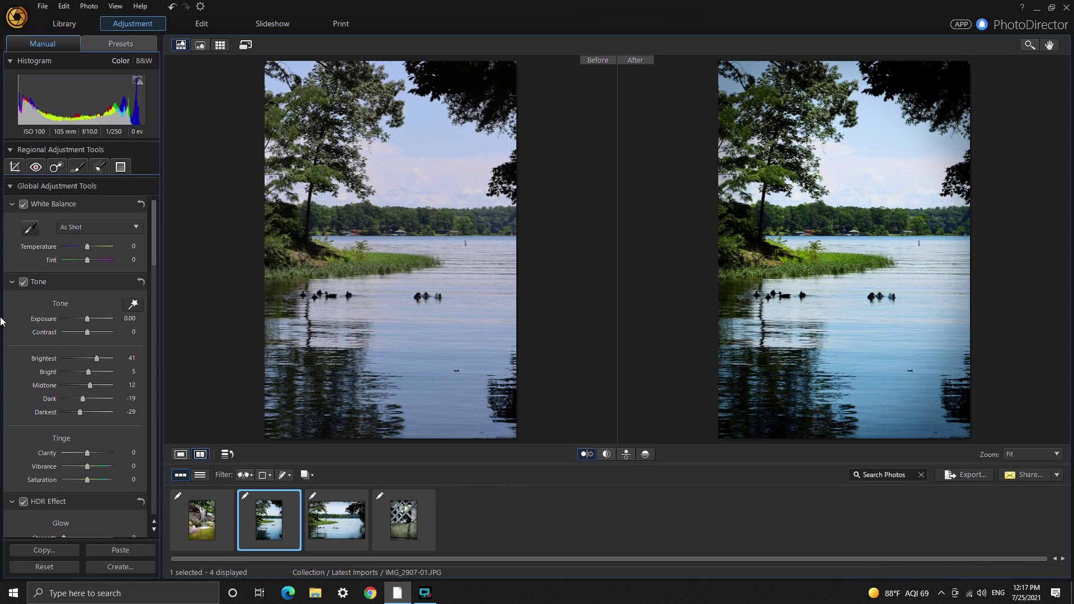